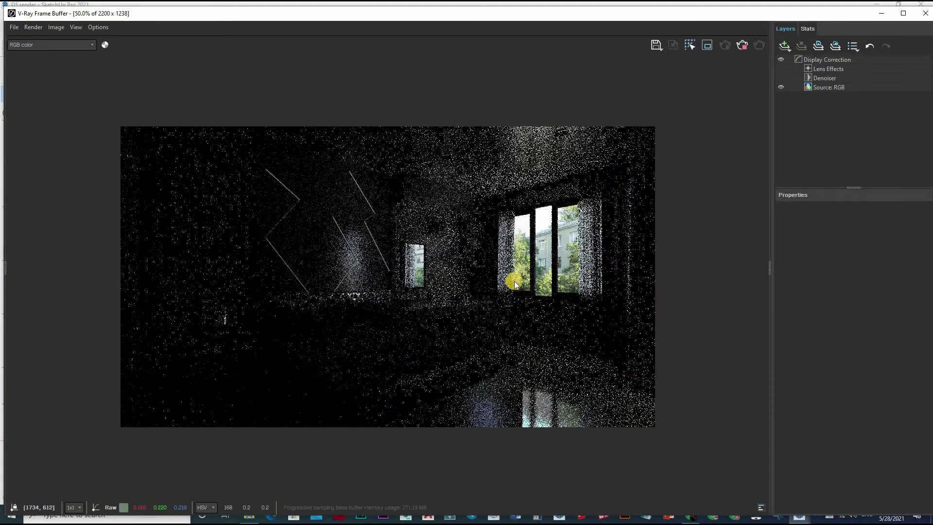
- Inspect the noise in the running test render, stop the render and close the V-Ray Frame Buffer
scroll(408, 277, "up", 4)
scroll(730, 79, "down", 6)
scroll(283, 253, "up", 1)
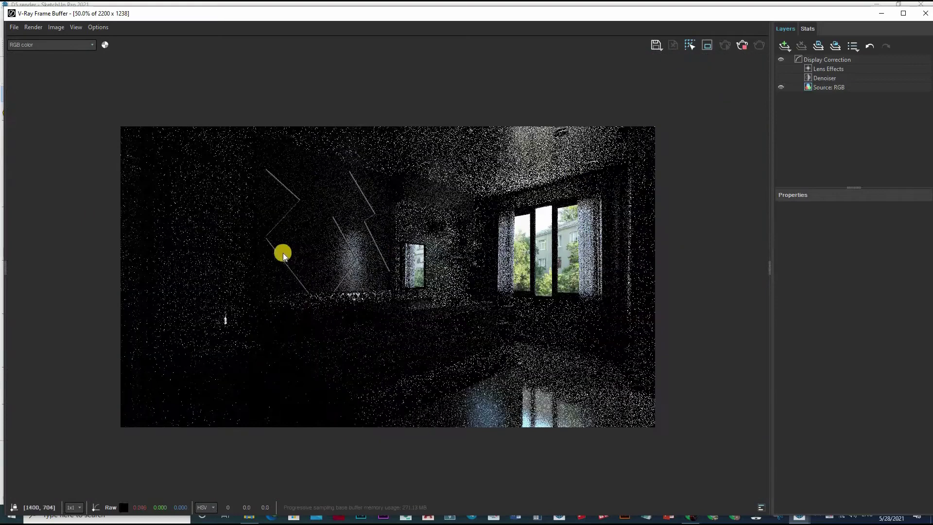
scroll(416, 266, "up", 2)
middle_click_drag(416, 267, 741, 376)
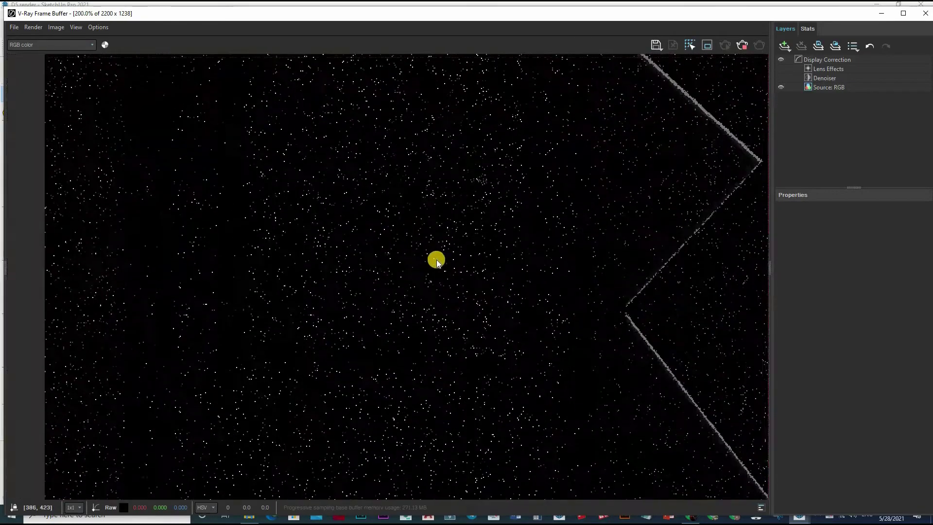
scroll(464, 267, "down", 2)
left_click(741, 48)
left_click(926, 14)
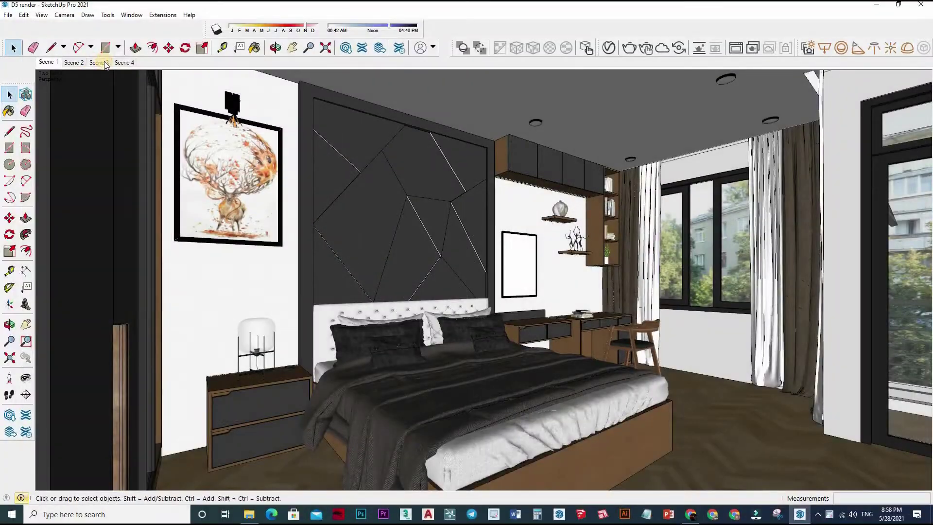
- Look over the bedroom in Scene 3, return to Scene 1 and view the bed area from above
left_click(100, 62)
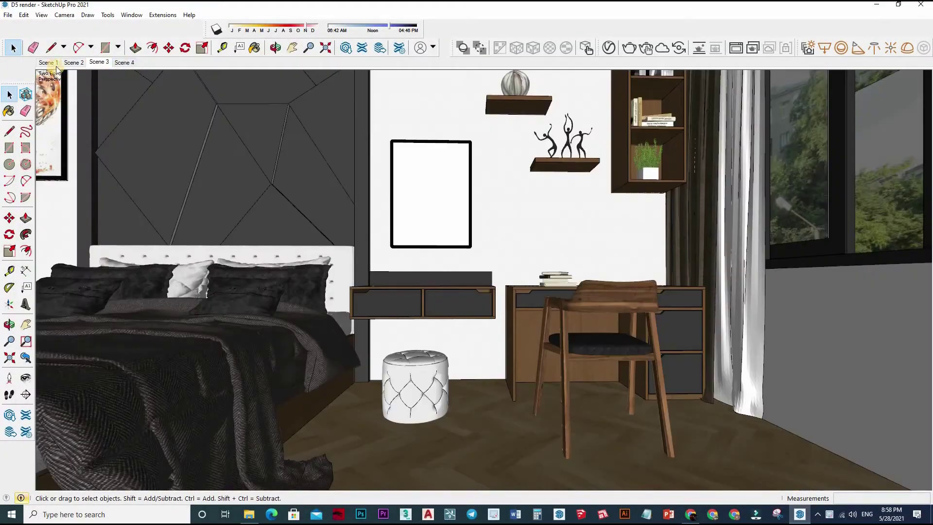
left_click(48, 65)
middle_click_drag(534, 305, 534, 305)
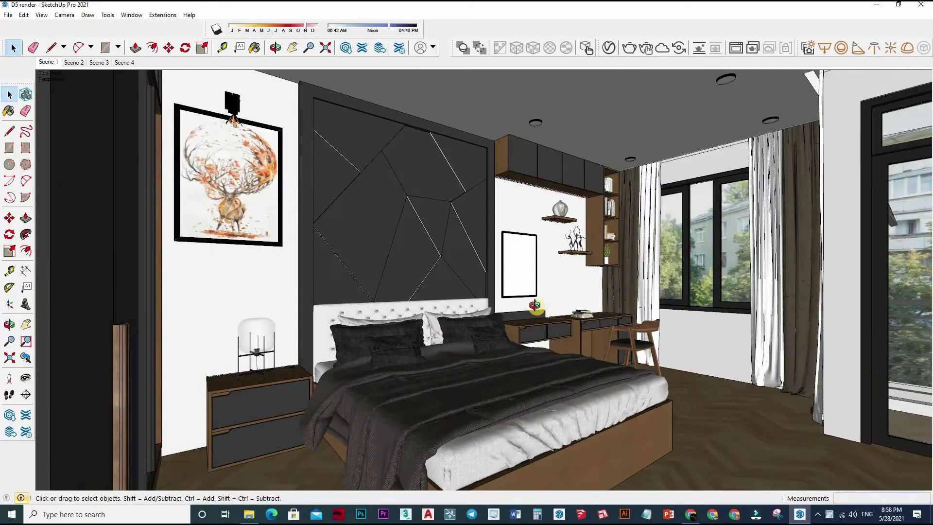
middle_click_drag(477, 277, 567, 317)
middle_click_drag(685, 39, 569, 92)
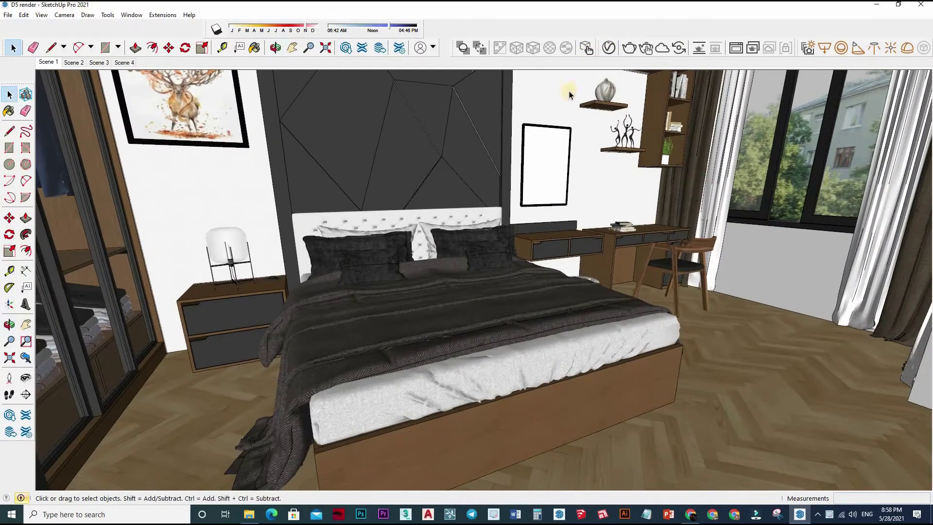
- Open the V-Ray Asset Editor and sample the herringbone wood floor's material, showing its expanded material settings
left_click(609, 47)
left_click(849, 159)
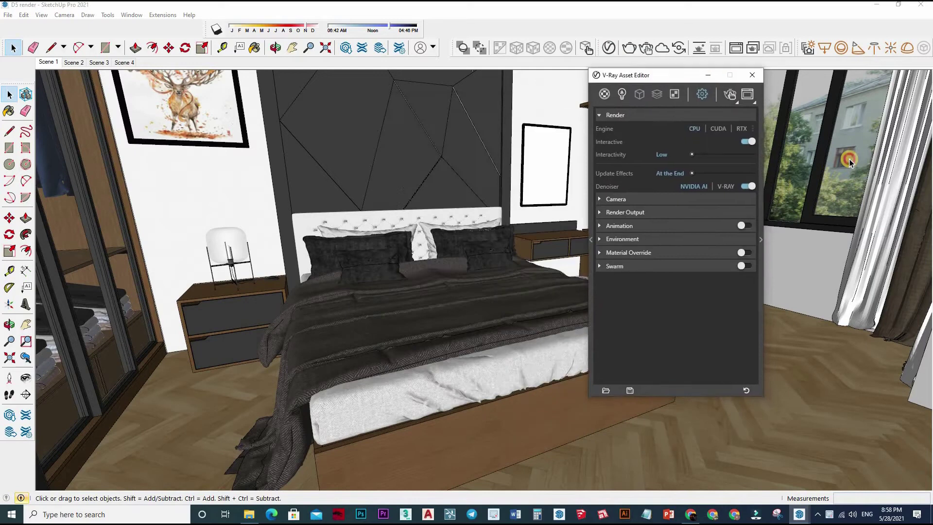
left_click(847, 161)
key("b")
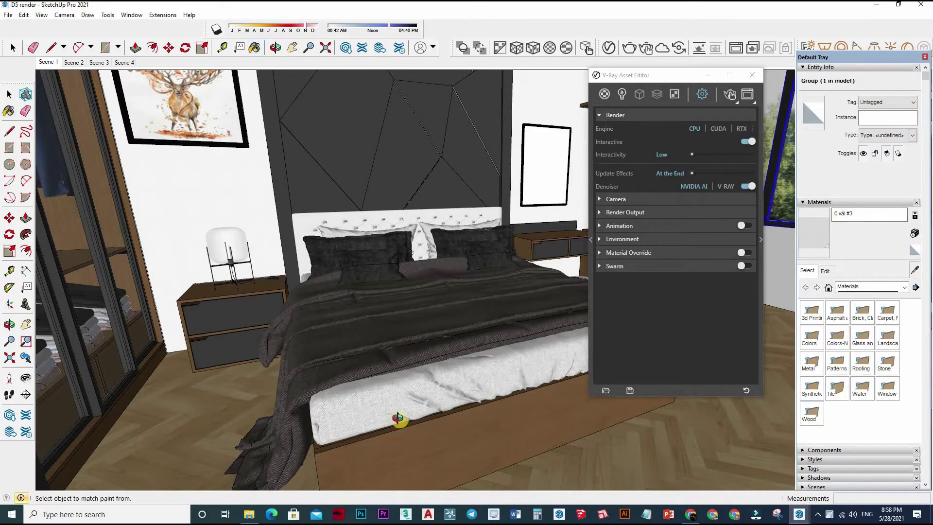
middle_click_drag(398, 418, 459, 388)
left_click(458, 387)
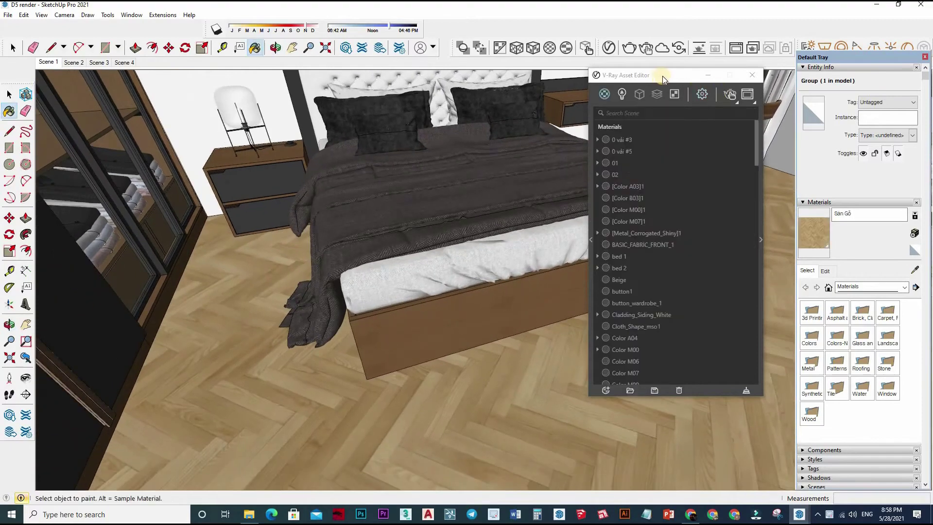
left_click(761, 240)
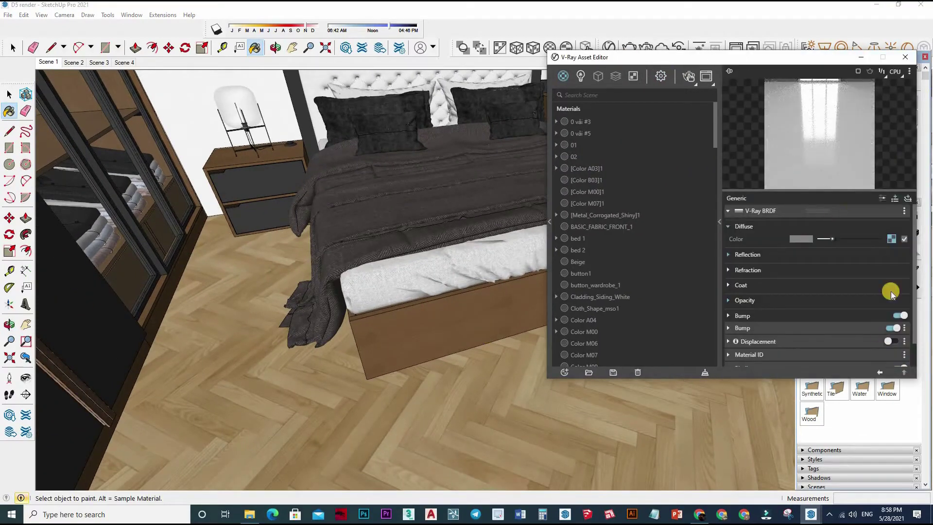
left_click_drag(759, 58, 641, 36)
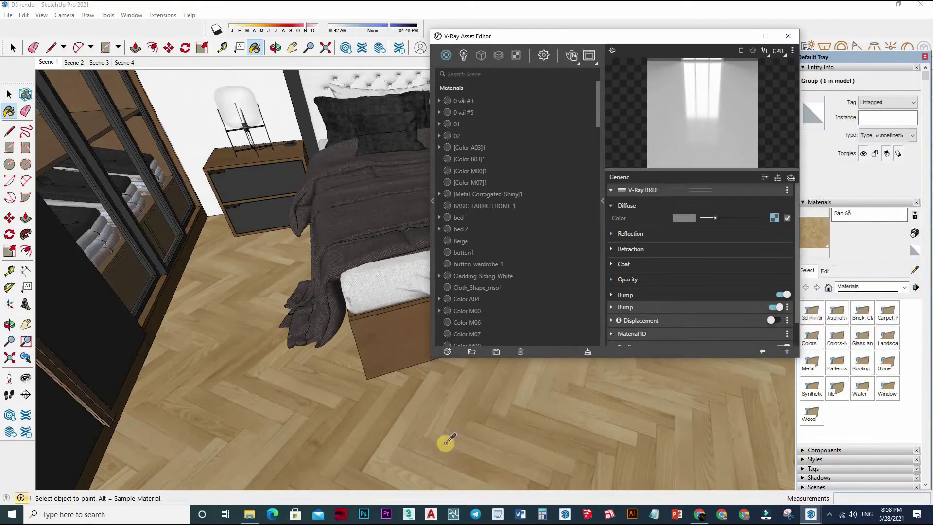
- Sample the bed frame's wood material Gỗ Tủ1, followed by the floor material Sàn Gỗ
left_click(364, 336, "alt")
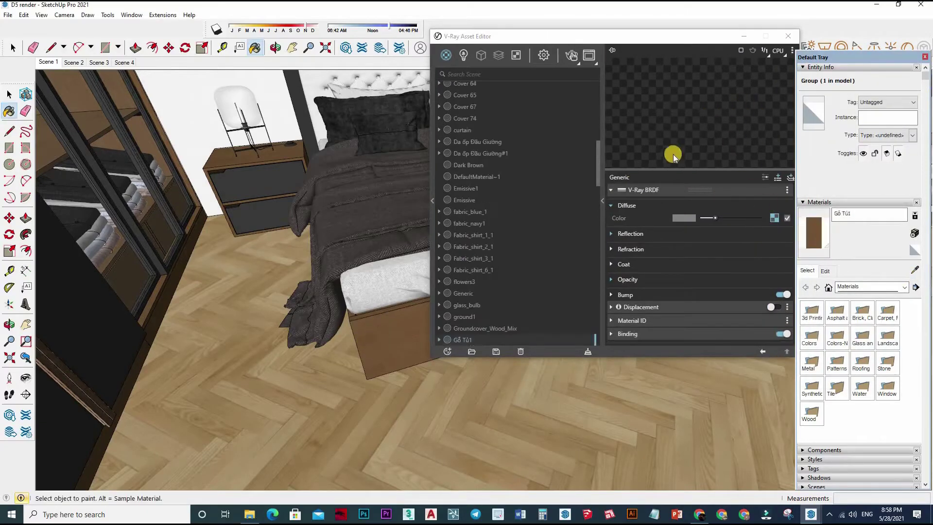
key("h")
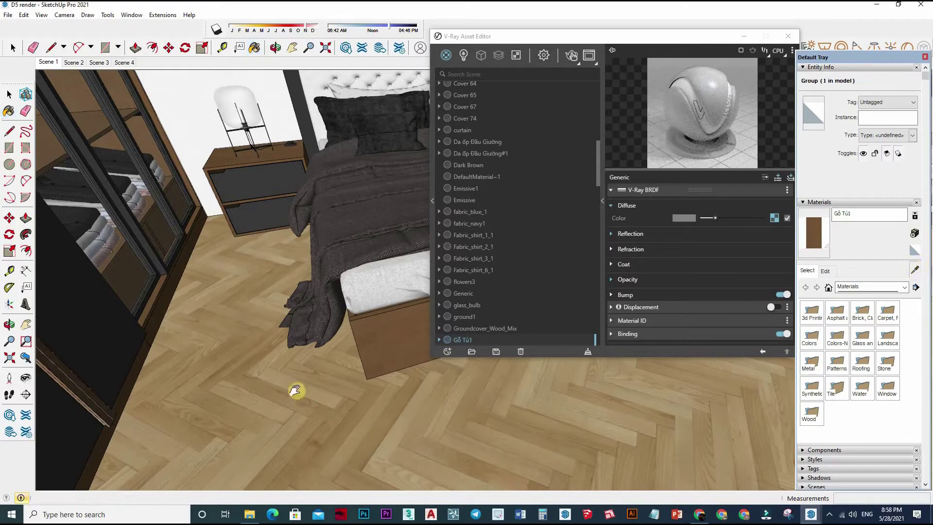
left_click(284, 349, "alt")
middle_click_drag(311, 273, 662, 68)
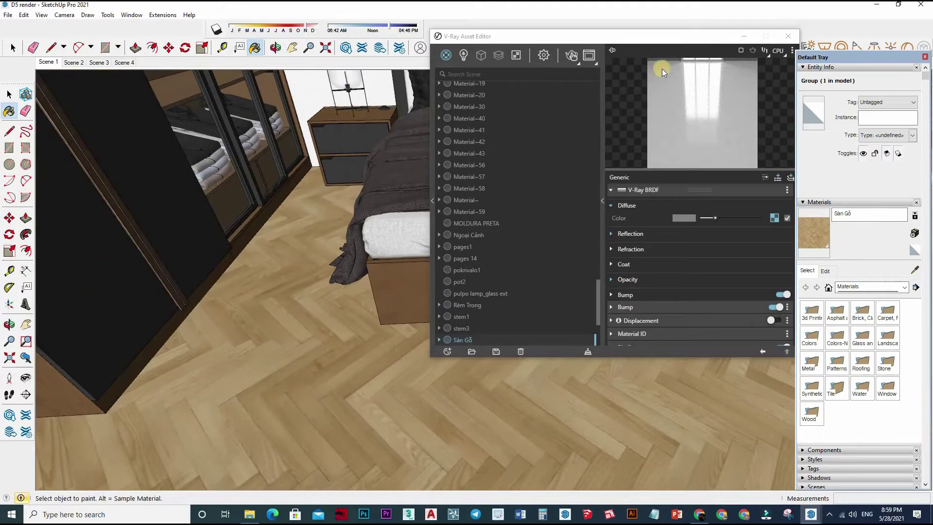
- Switch the floor material's preview from the floor scene to the shader ball
left_click_drag(715, 36, 659, 46)
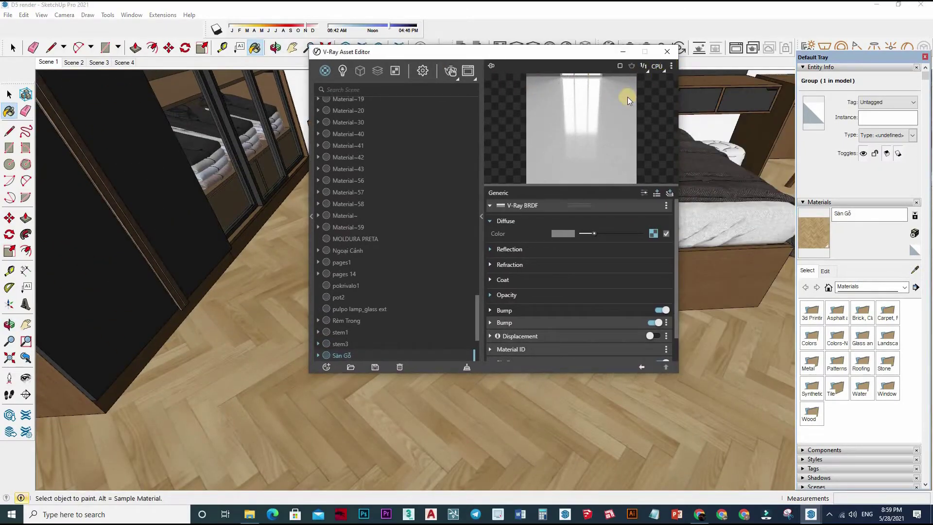
left_click(672, 66)
left_click(627, 79)
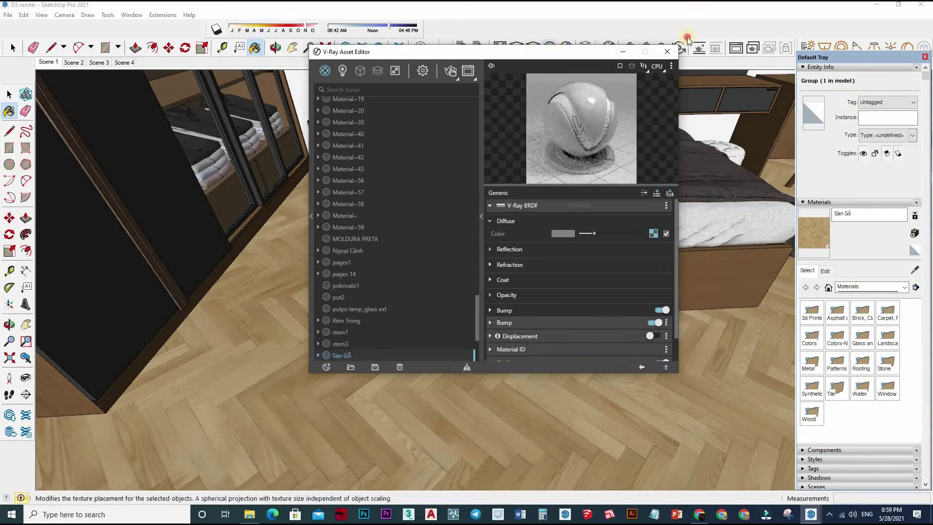
- Sample the black wardrobe door's material Map Tủ Đen and set its reflection to near white with a glossiness of 0.85
key("o")
middle_click_drag(269, 340, 270, 339)
left_click(270, 339, "alt")
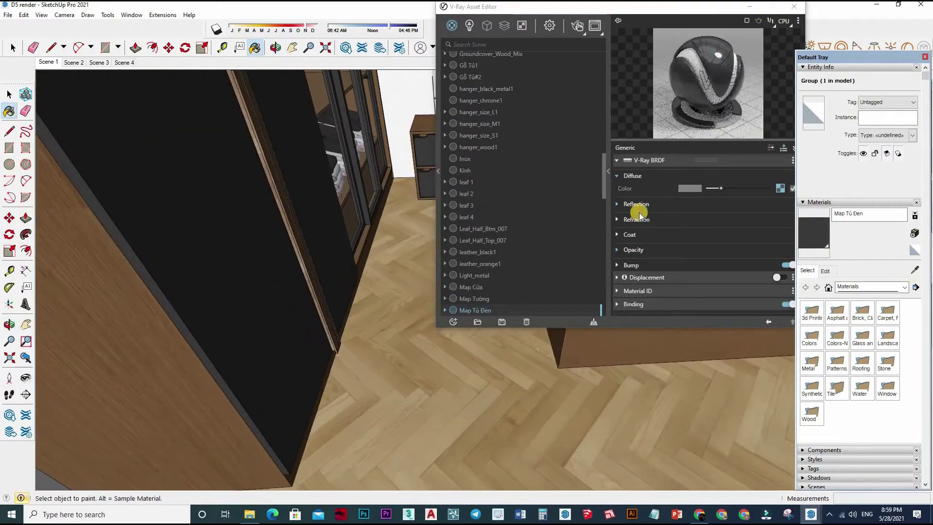
left_click(684, 234)
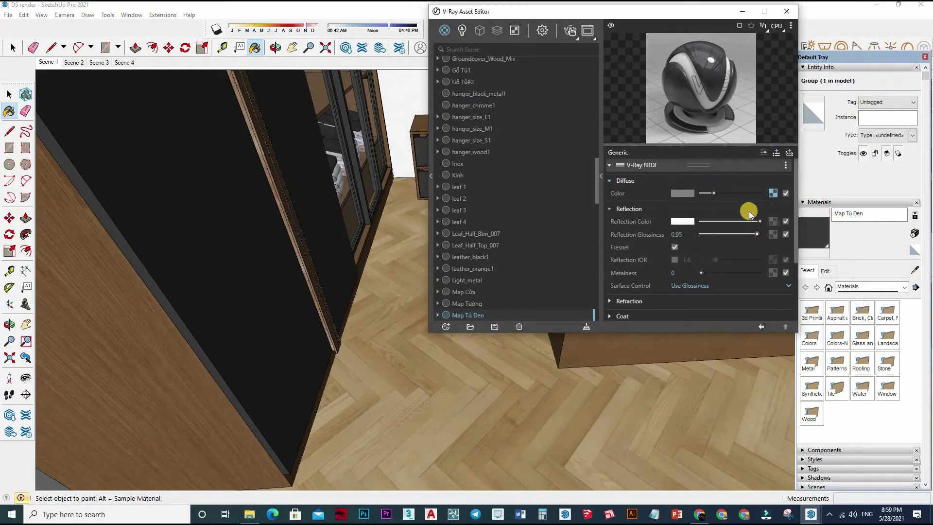
left_click(753, 238)
left_click(316, 336)
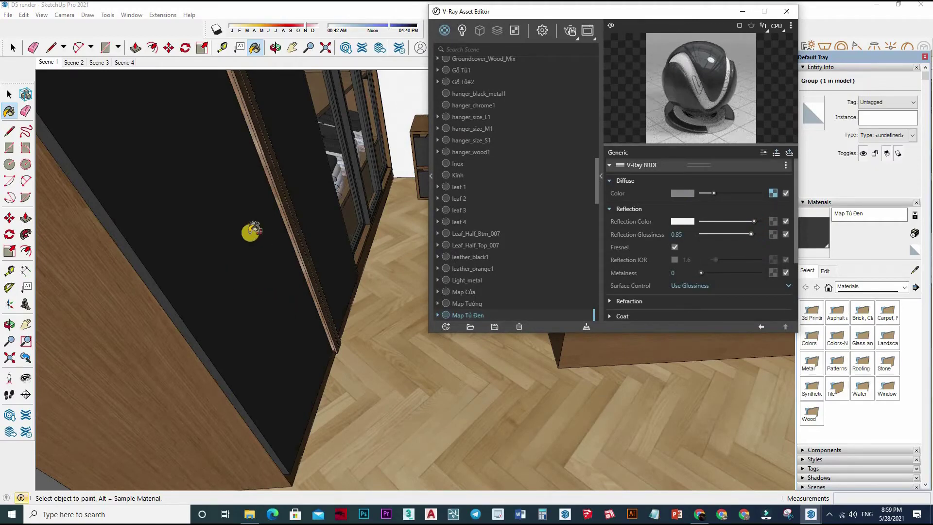
- Sample the wardrobe's wooden side panel material Gỗ Tủ1 and examine its reflection settings
middle_click_drag(251, 233, 917, 275)
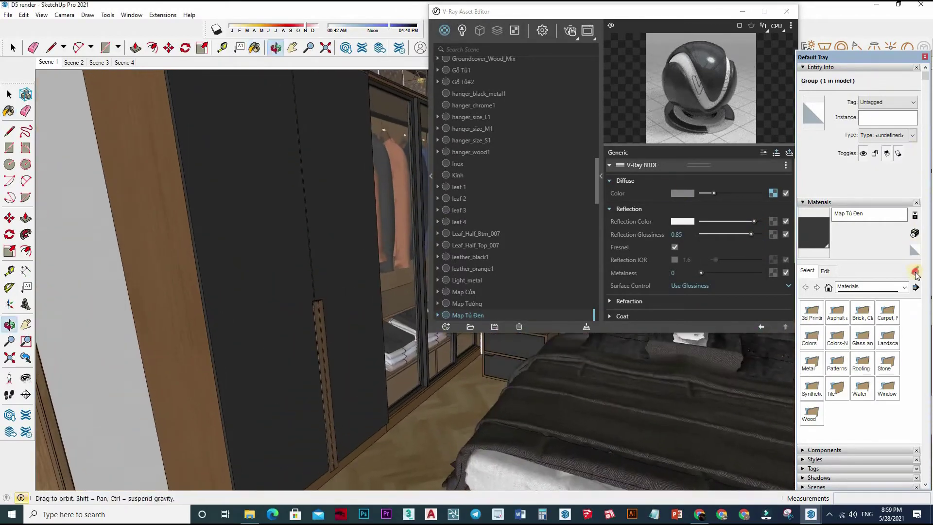
left_click(915, 271)
left_click(326, 381)
middle_click_drag(249, 332, 757, 150)
left_click(915, 270)
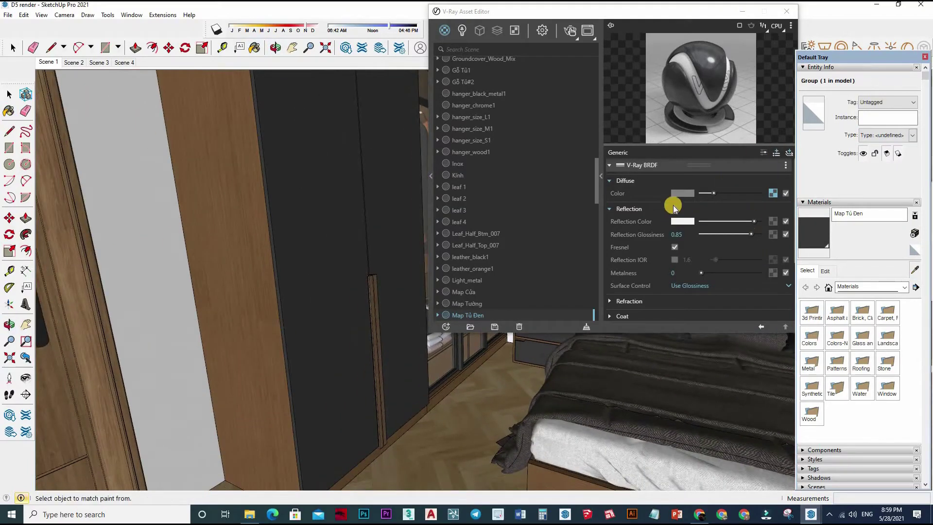
left_click(675, 207)
left_click(914, 268)
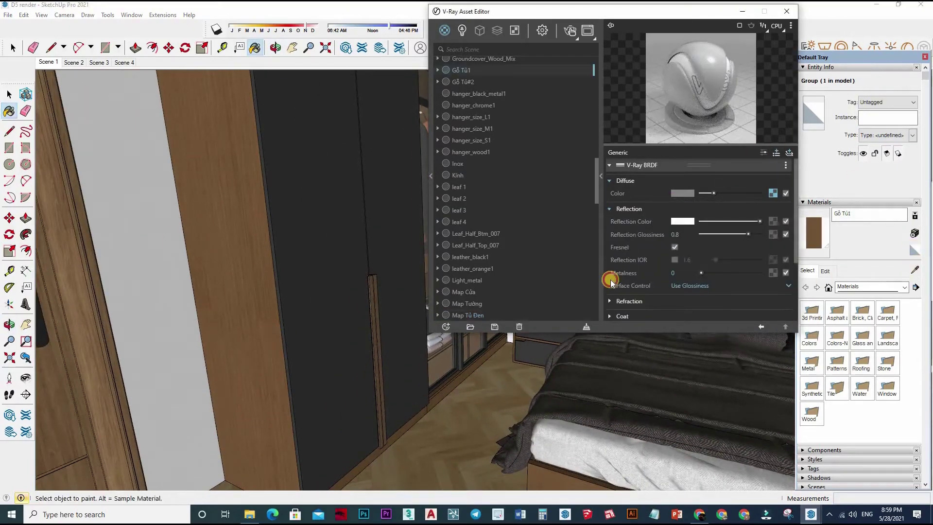
- Sample the wardrobe door glass, Translucent Glass Gray, and adjust its refraction and fog colors to near white
middle_click_drag(206, 252, 298, 230)
scroll(311, 226, "up", 2)
left_click(316, 227)
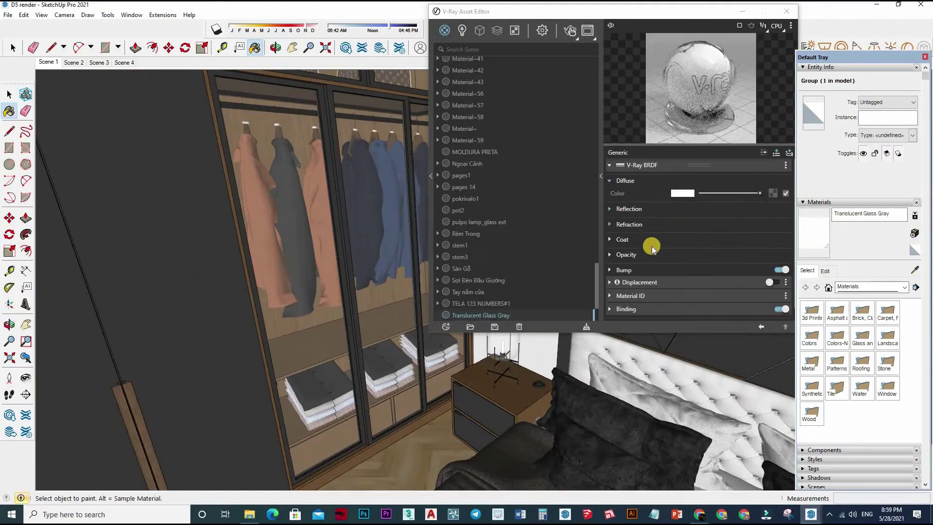
left_click(673, 305)
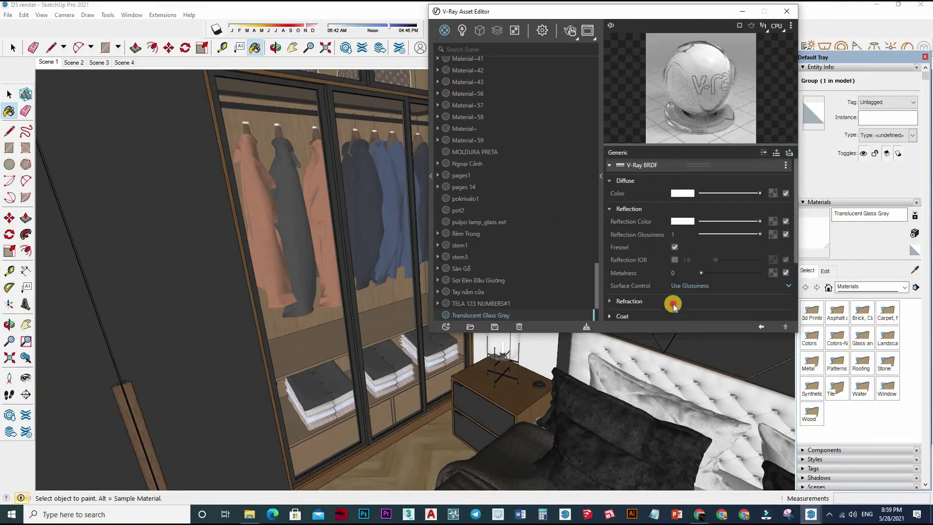
scroll(765, 215, "down", 2)
left_click(759, 217)
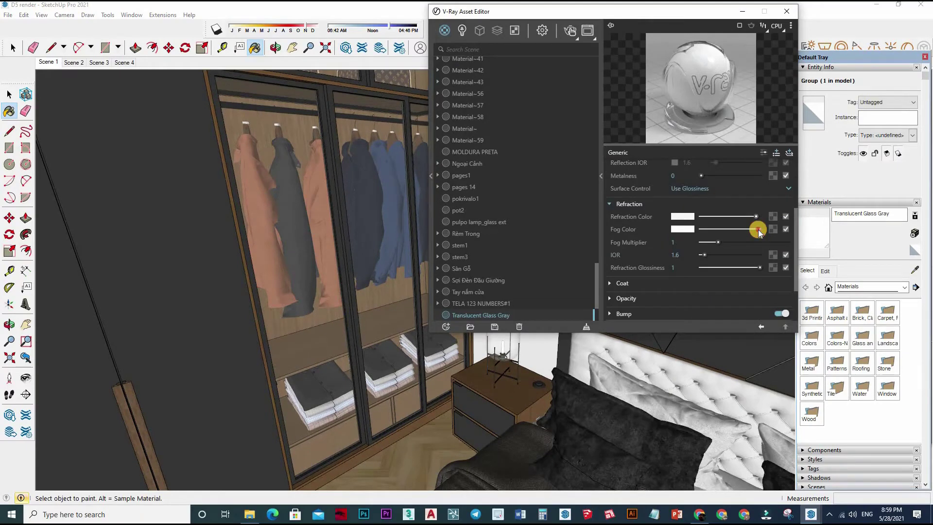
left_click(759, 229)
- Sample the dark blanket's material 0 vải #5 and the white sheet's material 0 vải #3, and examine their reflection settings
middle_click_drag(343, 289, 323, 279)
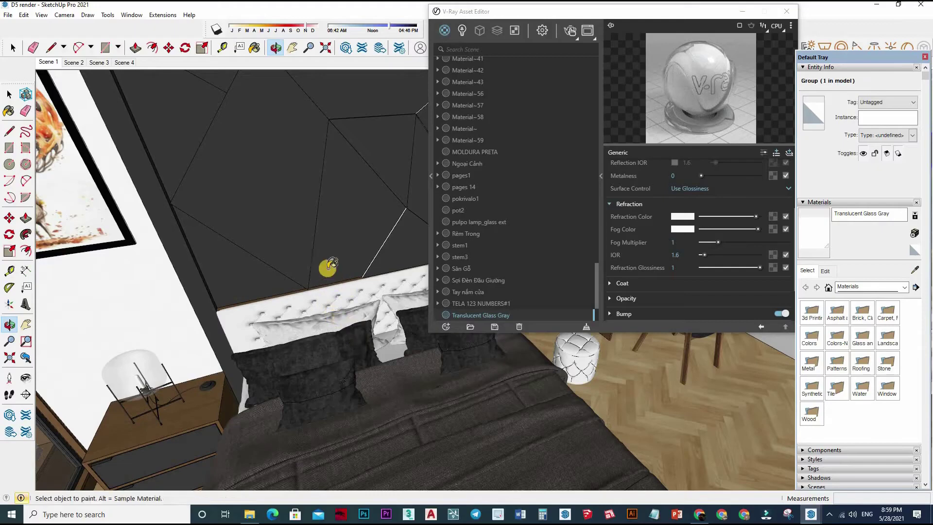
scroll(327, 267, "down", 4)
left_click(913, 235)
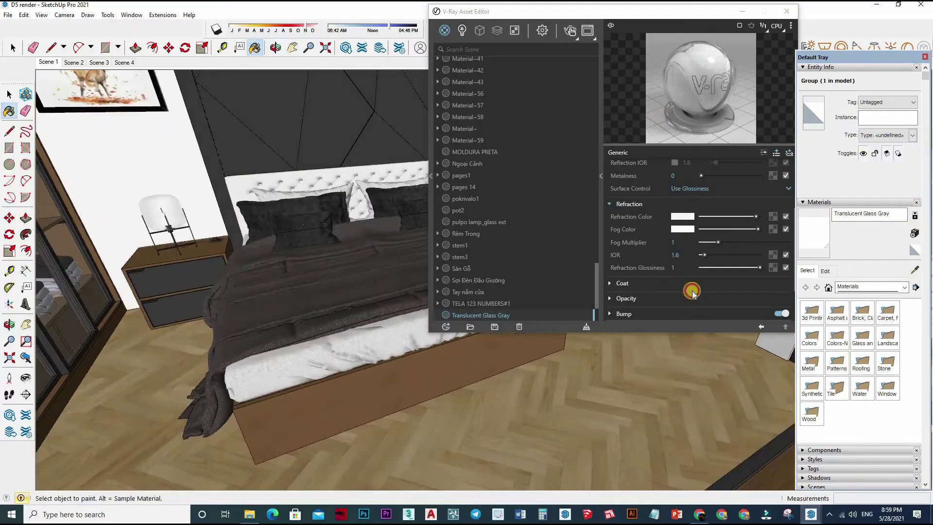
left_click(276, 285, "alt")
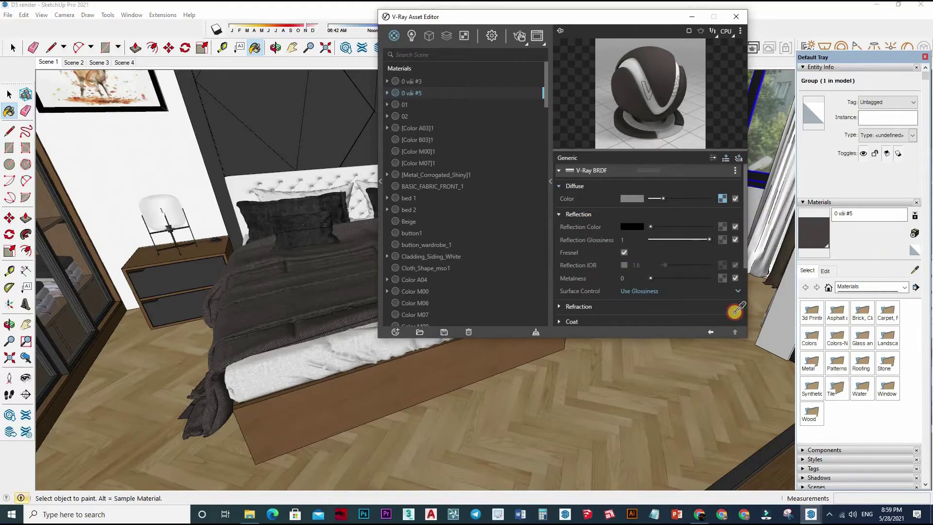
left_click(342, 383, "alt")
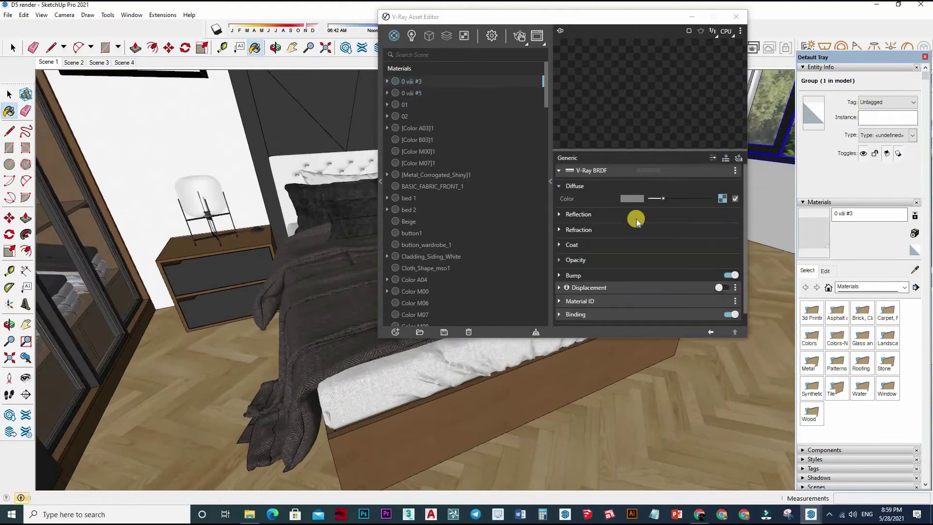
left_click(429, 319)
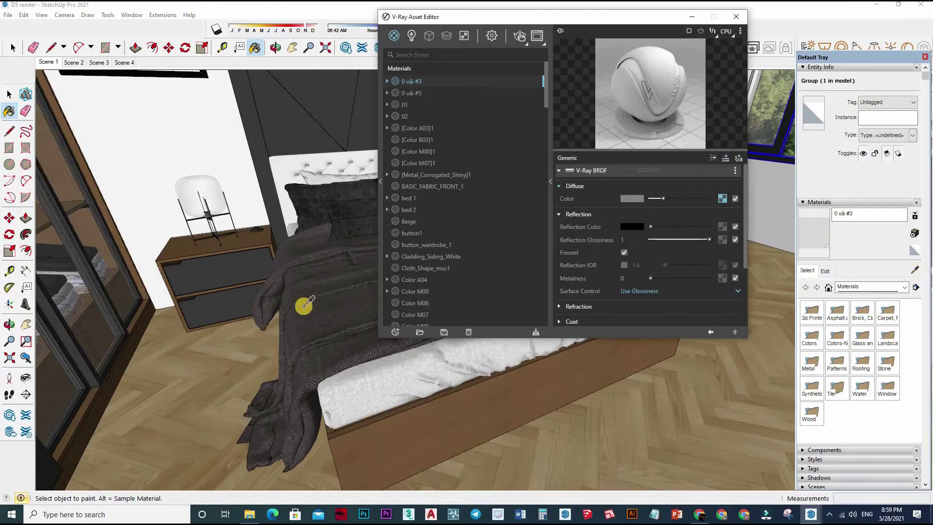
- Sample the nightstand drawer's material Map Tủ Đen and the headboard wall panel's Color M07, and examine their reflection settings
middle_click_drag(282, 295, 196, 362)
left_click(197, 324, "alt")
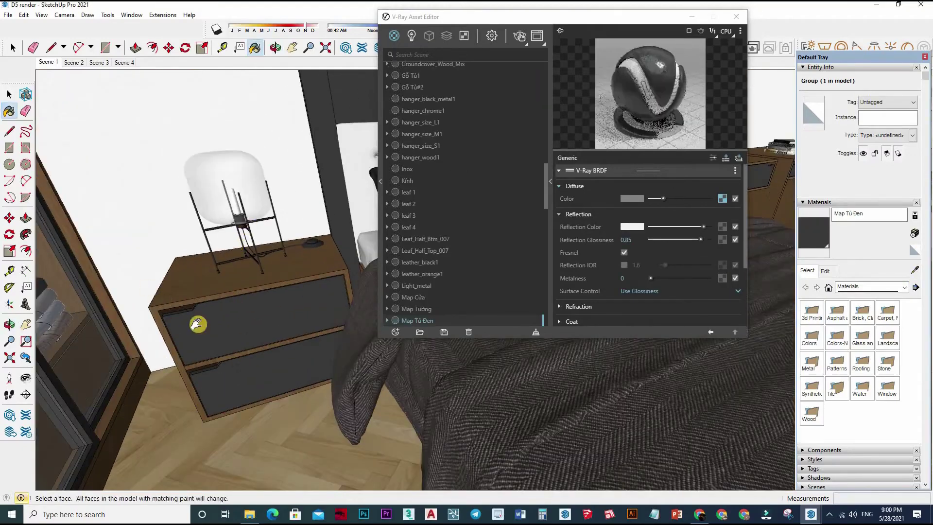
middle_click_drag(198, 325, 476, 359)
left_click(477, 360, "alt")
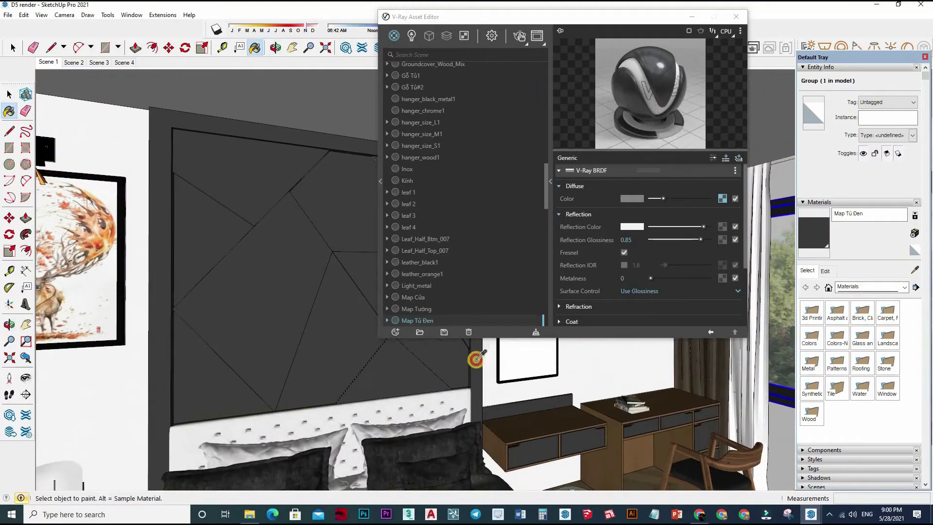
left_click(254, 301, "alt")
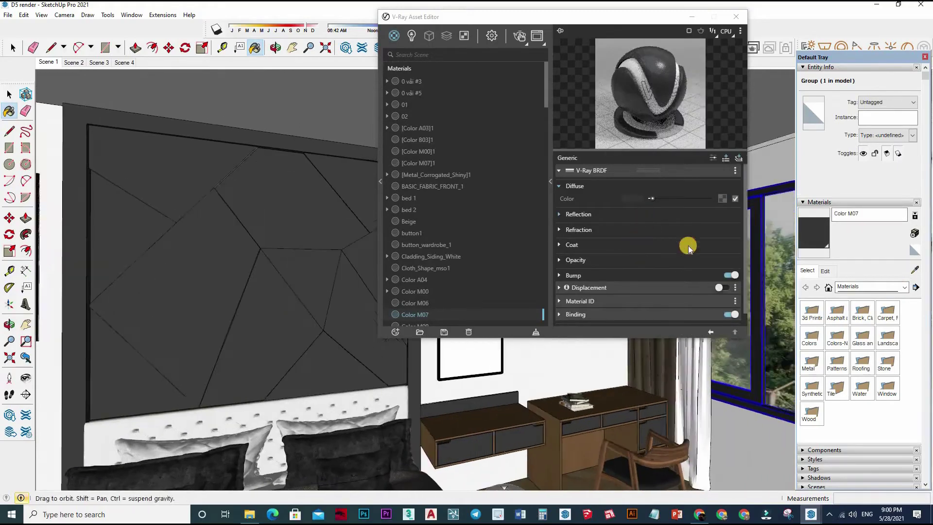
left_click(579, 214)
- Sample the tufted white stool's upholstery material and examine its reflection settings
mouse_move(277, 309)
middle_mouse_down()
mouse_move(531, 383)
mouse_move(417, 401)
mouse_move(475, 337)
mouse_move(500, 343)
mouse_move(931, 266)
mouse_move(917, 274)
middle_mouse_up()
middle_click_drag(389, 368, 391, 422)
left_click(392, 422, "alt")
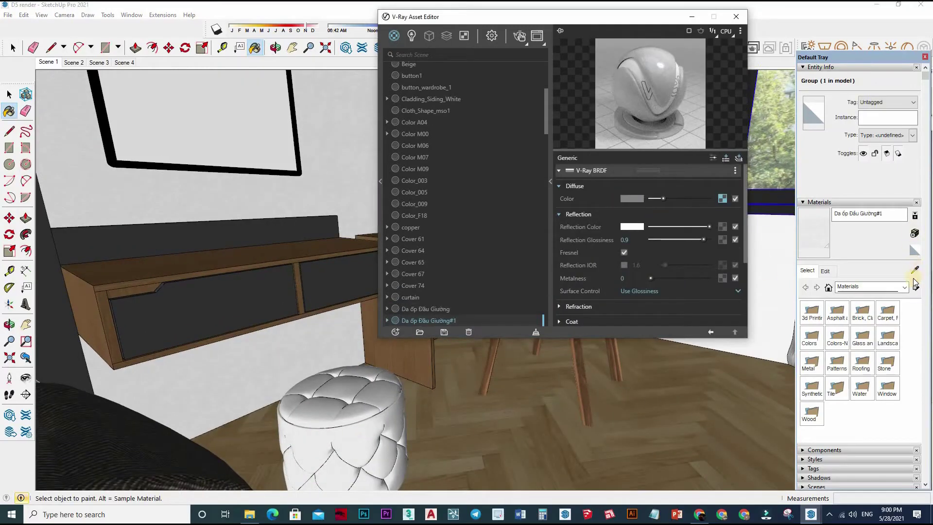
- Sample the dark brown curtain's material beside the window to show its V-Ray settings
mouse_move(264, 252)
middle_mouse_down()
mouse_move(411, 319)
mouse_move(285, 242)
mouse_move(265, 273)
mouse_move(175, 233)
mouse_move(250, 298)
mouse_move(225, 294)
middle_mouse_up()
scroll(247, 319, "up", 1)
left_click(214, 311)
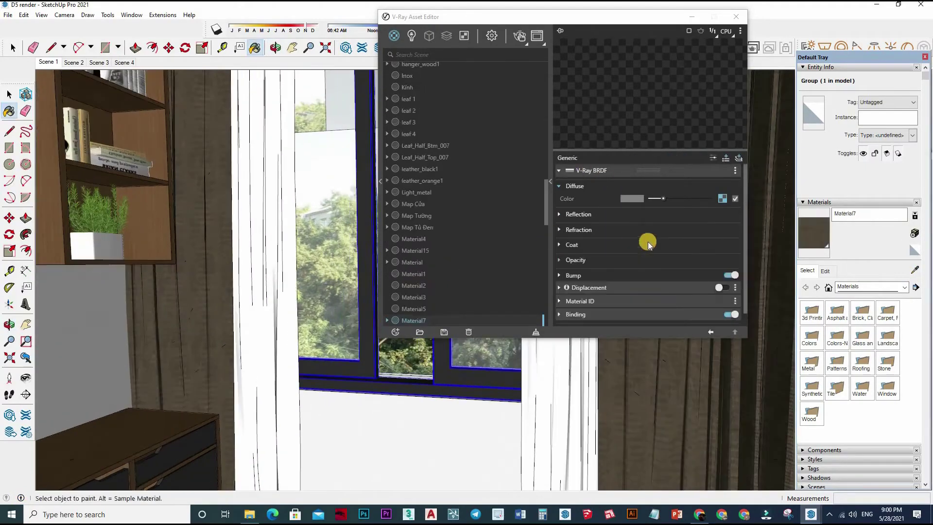
- Examine the material settings of the dark brown curtain, the sheer white curtain (Two Sided) and the window glass (Translucent Glass Gray)
left_click(610, 214)
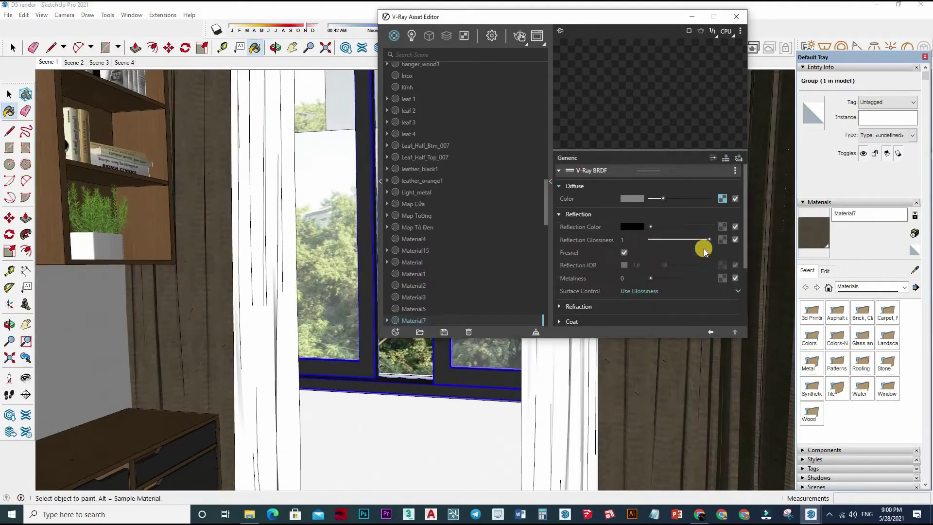
left_click(250, 231, "alt")
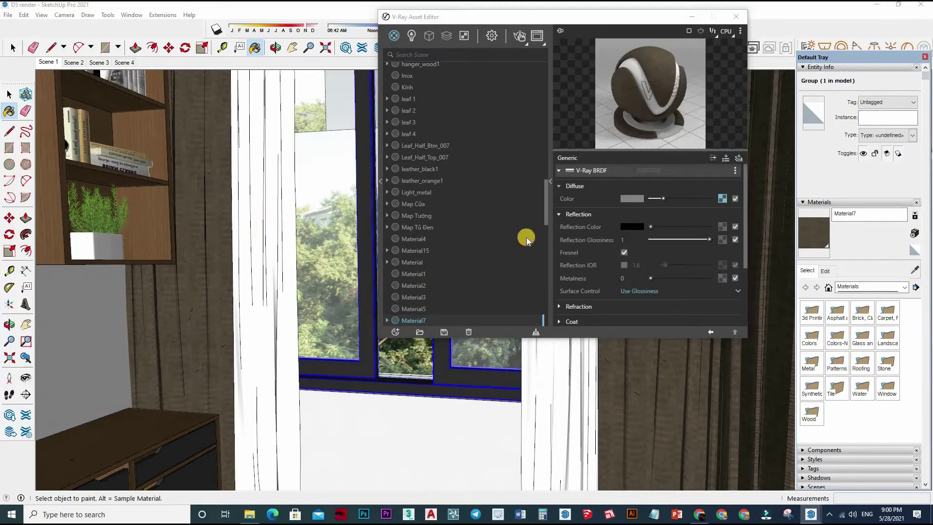
left_click(916, 269)
- Sample the nightstand lamp shade's material pulpo lamp_glass ext and examine its reflection and refraction settings
middle_click_drag(328, 278, 374, 257)
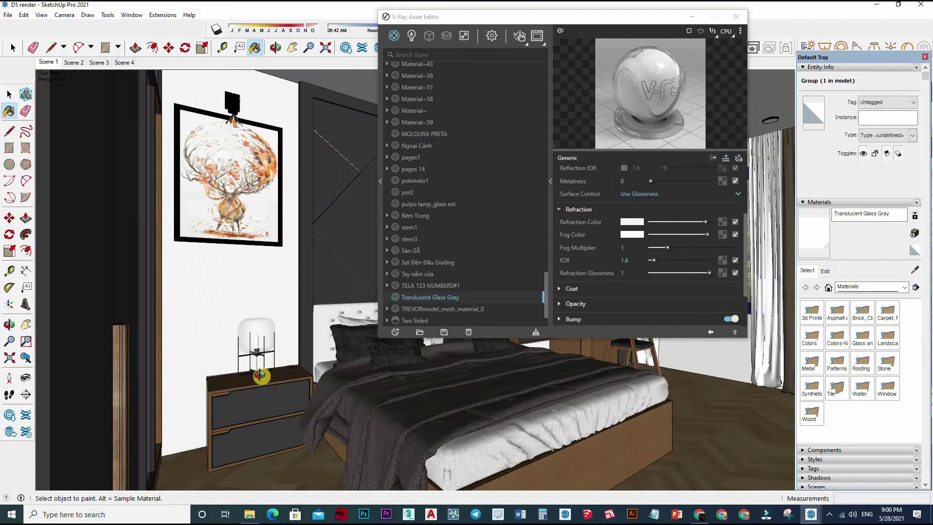
scroll(263, 340, "up", 6)
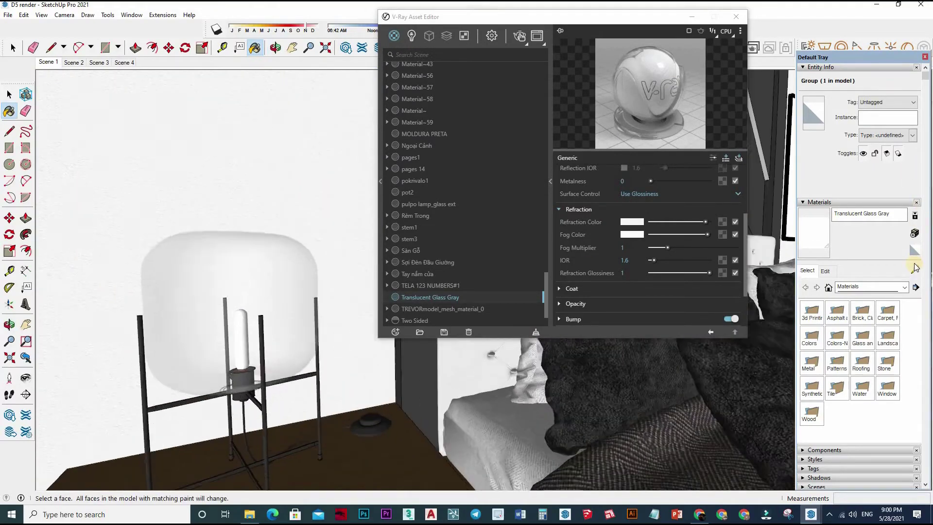
left_click(243, 325, "alt")
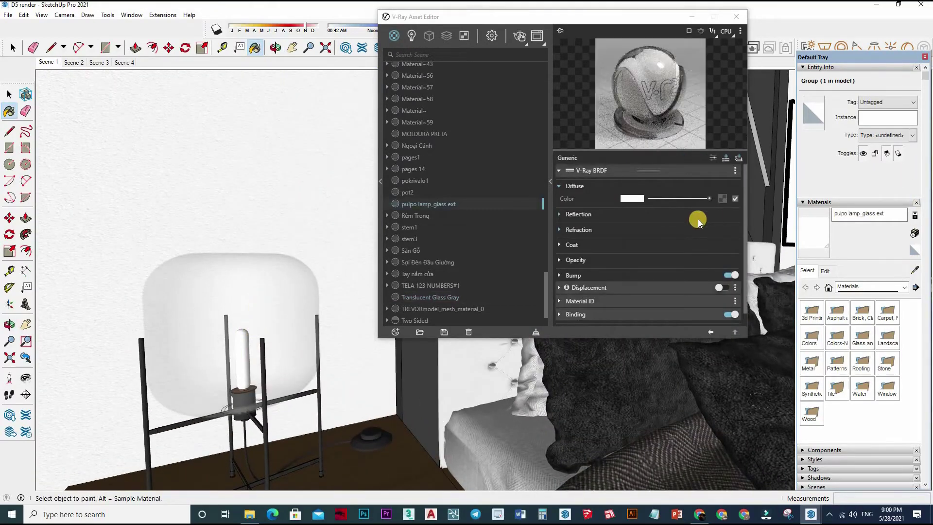
left_click(651, 215)
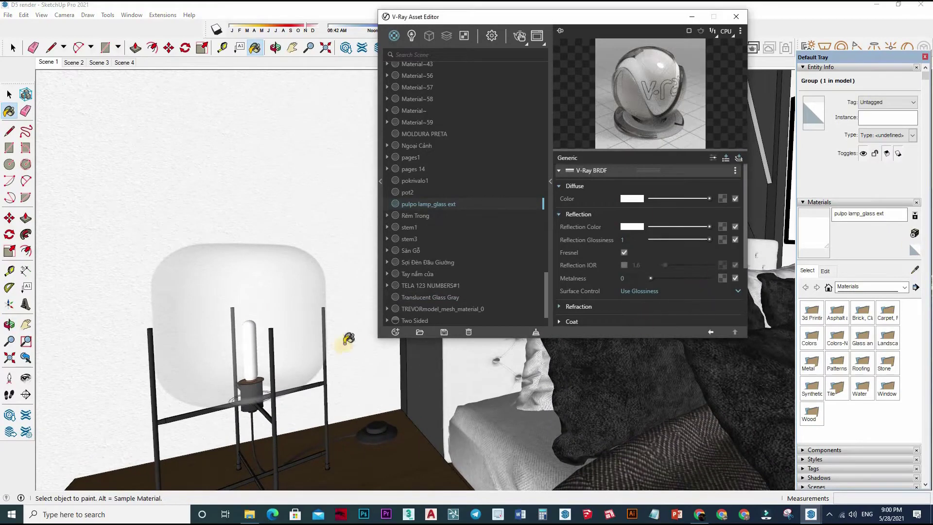
left_click(614, 306)
scroll(690, 204, "down", 4)
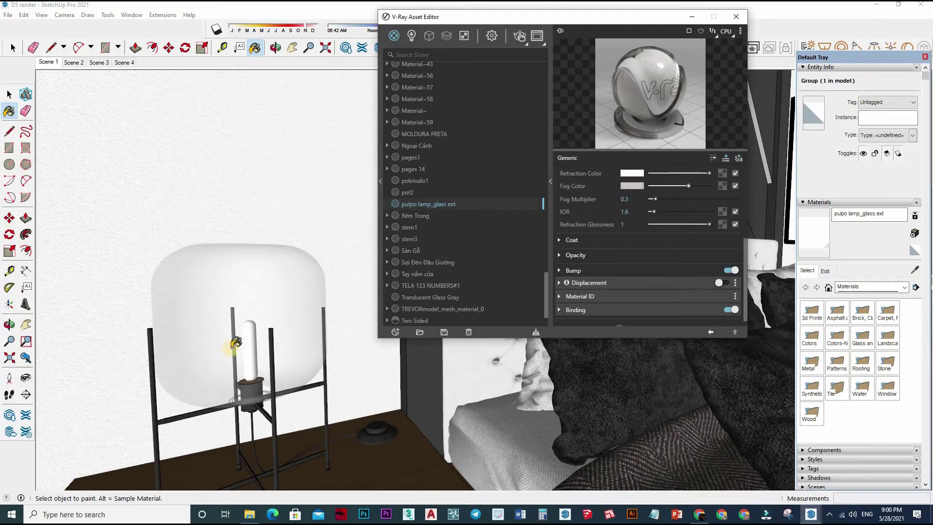
scroll(248, 340, "up", 3)
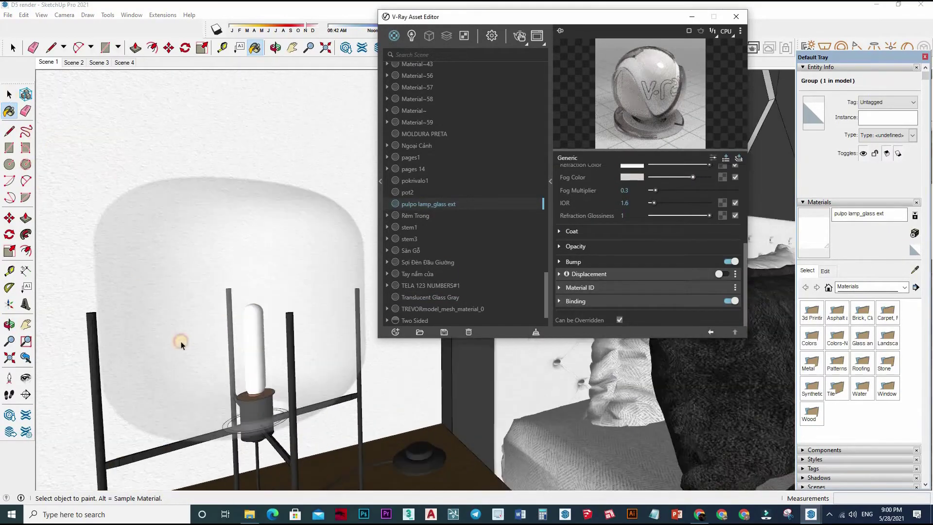
- Open the nightstand lamp's group for editing and try to select the bulb inside the glass shade
key("space")
middle_click_drag(240, 316, 242, 272)
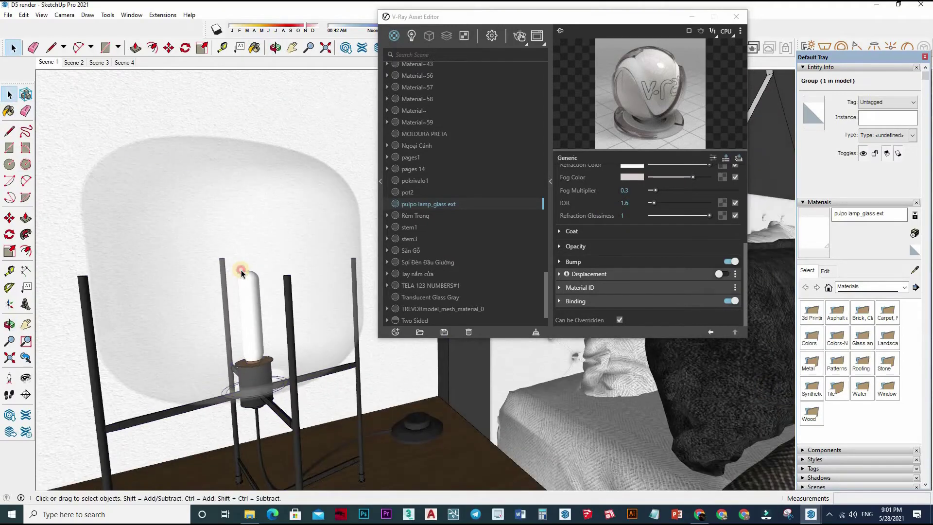
double_click(242, 272)
triple_click(249, 306)
middle_click_drag(249, 308, 262, 332)
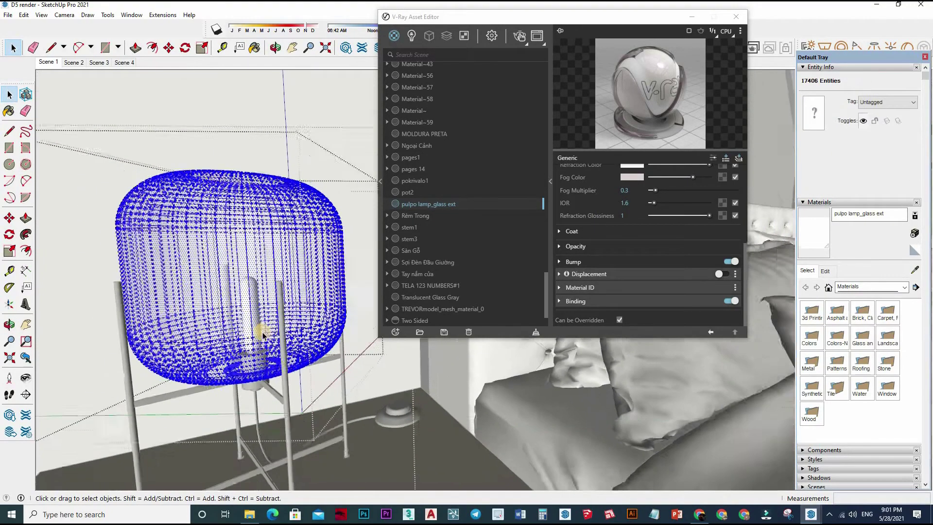
scroll(255, 326, "down", 1)
key("Escape")
- Move the lamp's glass shade about 305 mm straight up along the blue axis, clear of the bulb
left_click(248, 362)
scroll(249, 367, "up", 1)
key("m")
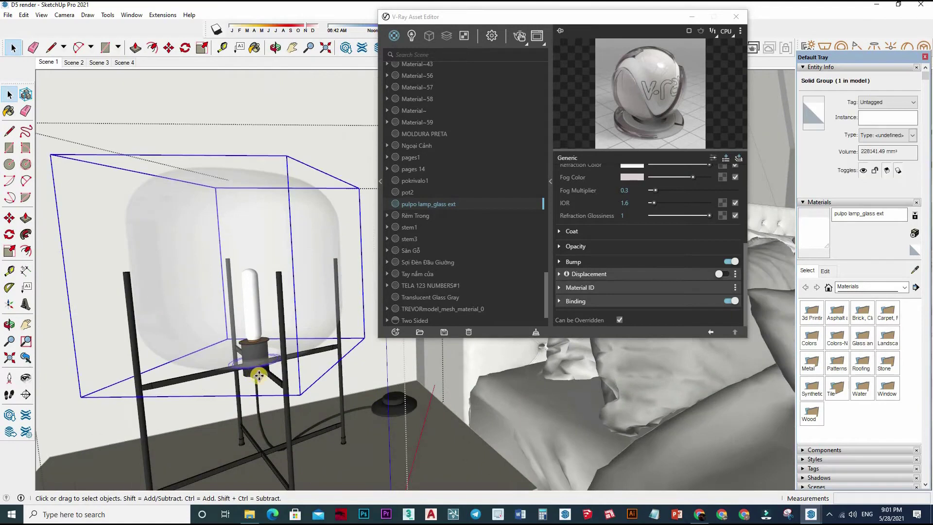
key("m")
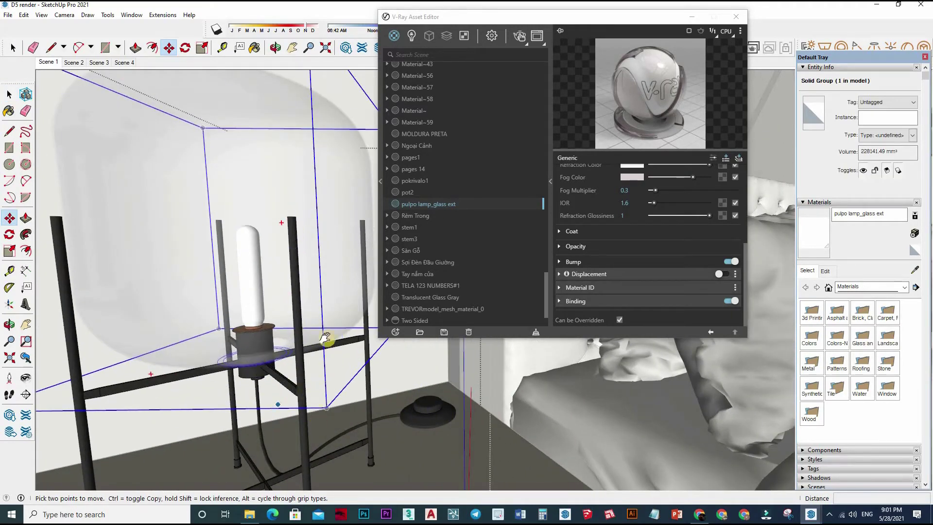
middle_click_drag(325, 333, 286, 321, "shift")
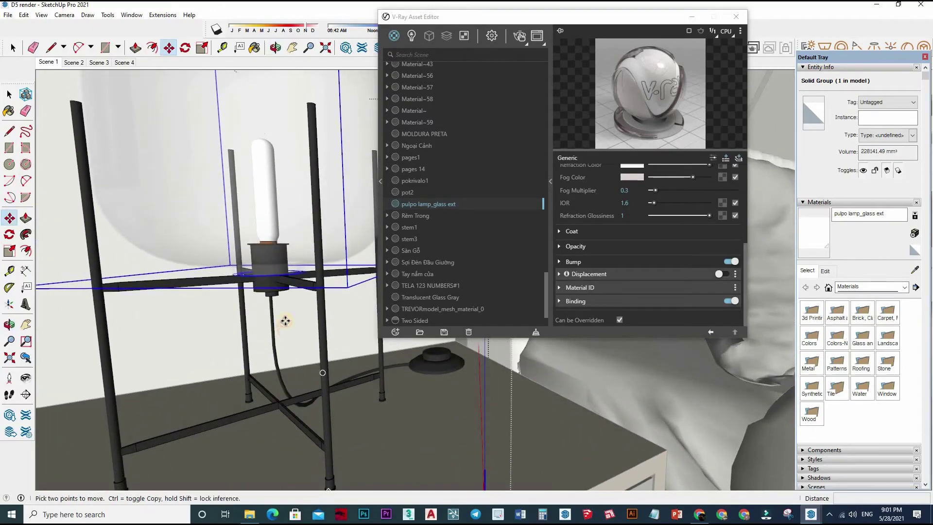
left_click(276, 199)
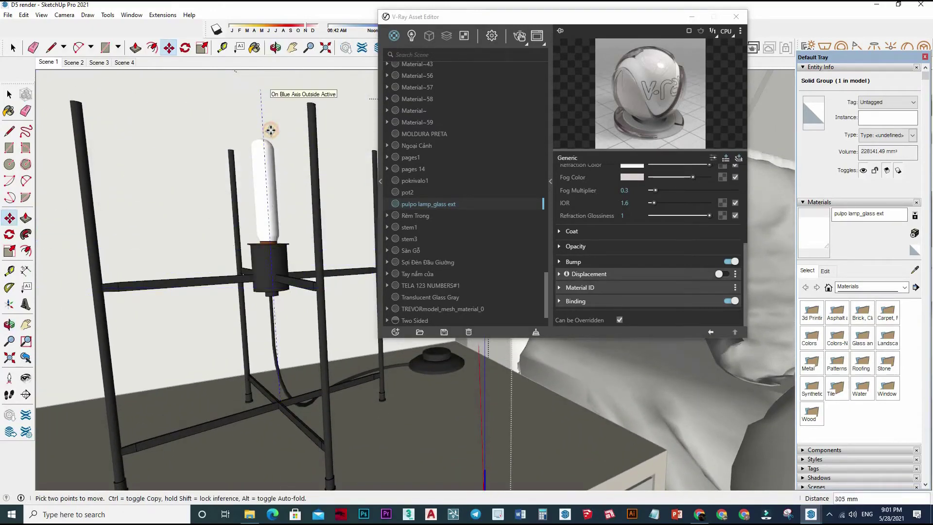
scroll(294, 308, "down", 2)
middle_click_drag(286, 104, 281, 317, "shift")
- Open the bulb's nested group on the nightstand lamp and select all of the bulb's connected geometry
key("space")
scroll(297, 382, "down", 4)
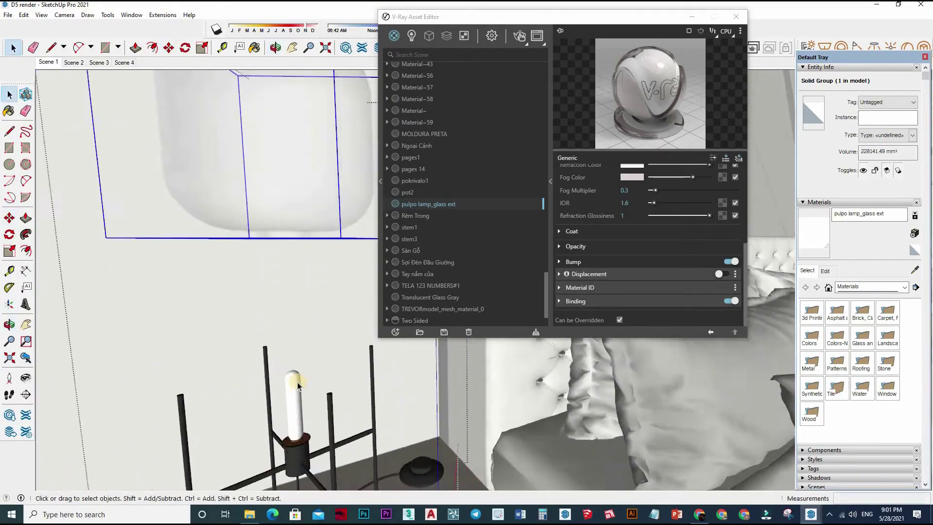
middle_click_drag(298, 382, 298, 383)
double_click(298, 382)
double_click(298, 382)
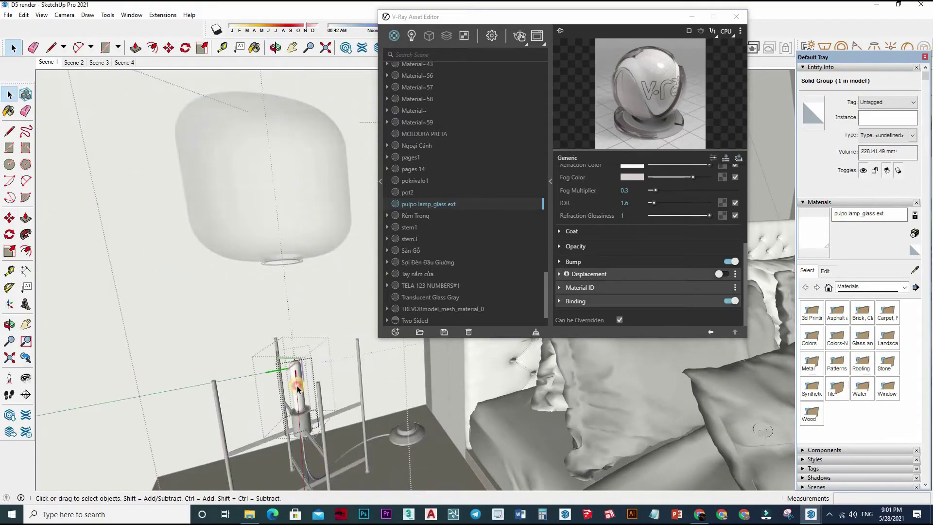
left_click(298, 384)
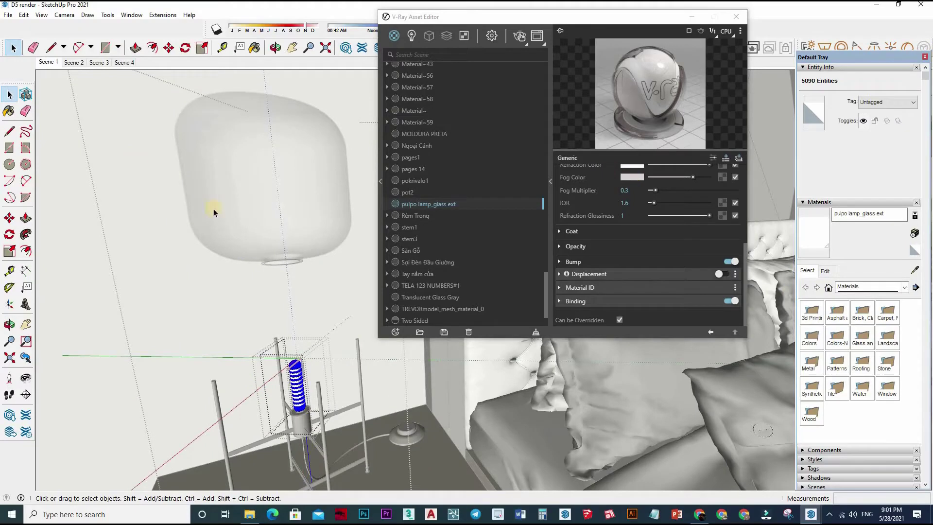
key("b")
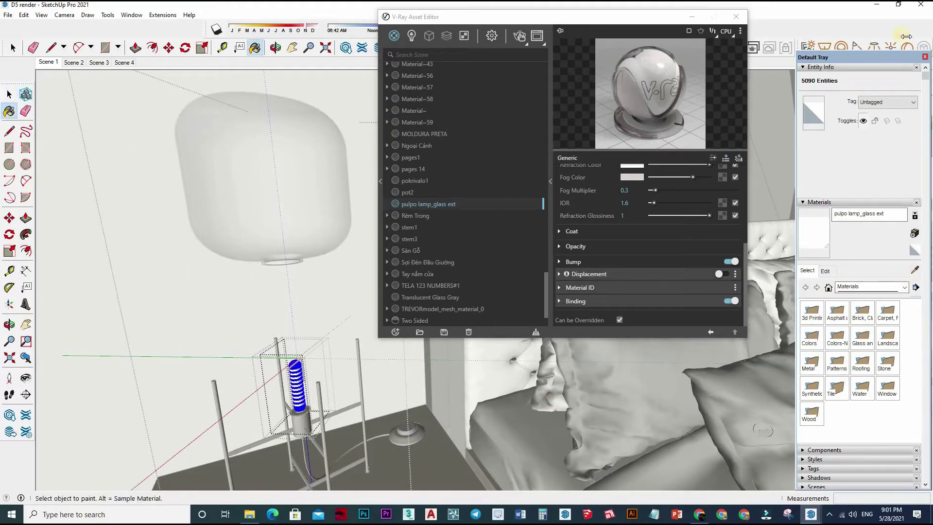
left_click_drag(847, 279, 841, 271)
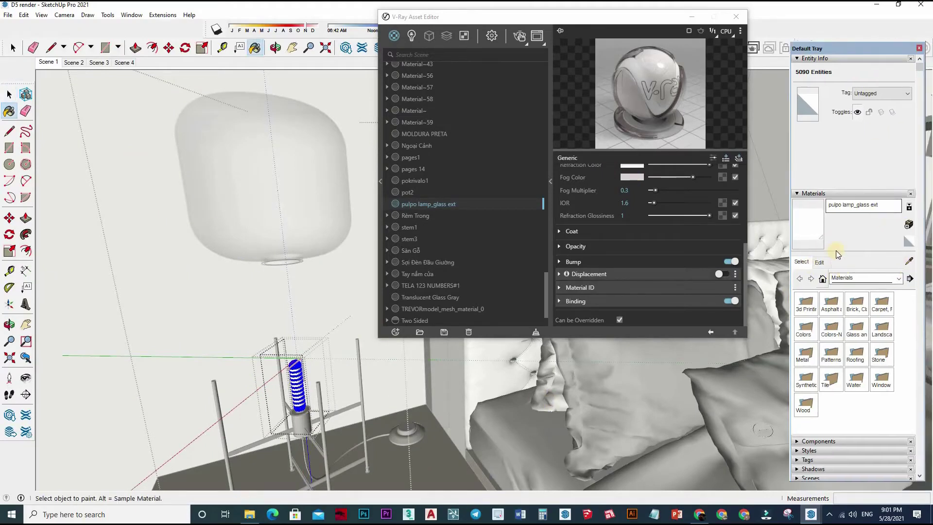
scroll(863, 241, "down", 3)
scroll(864, 242, "up", 3)
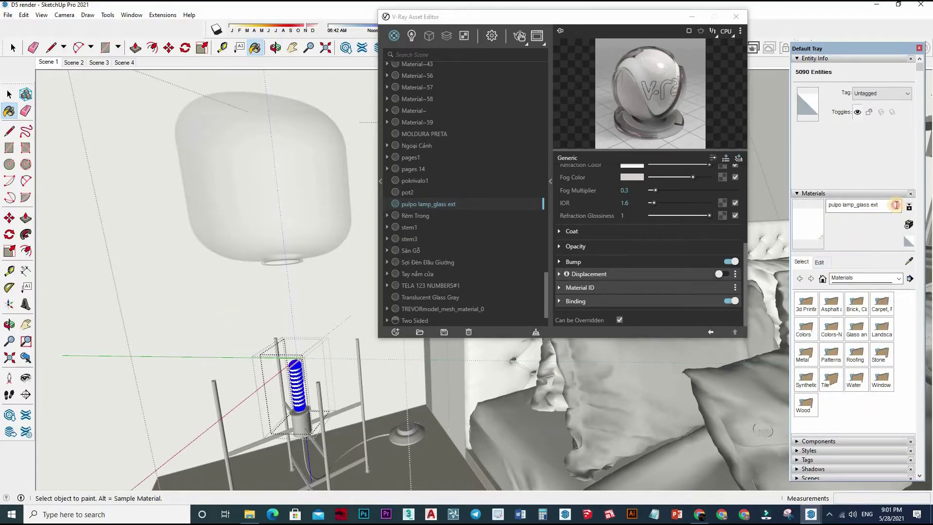
left_click(896, 204)
left_click(810, 194)
left_click(809, 194)
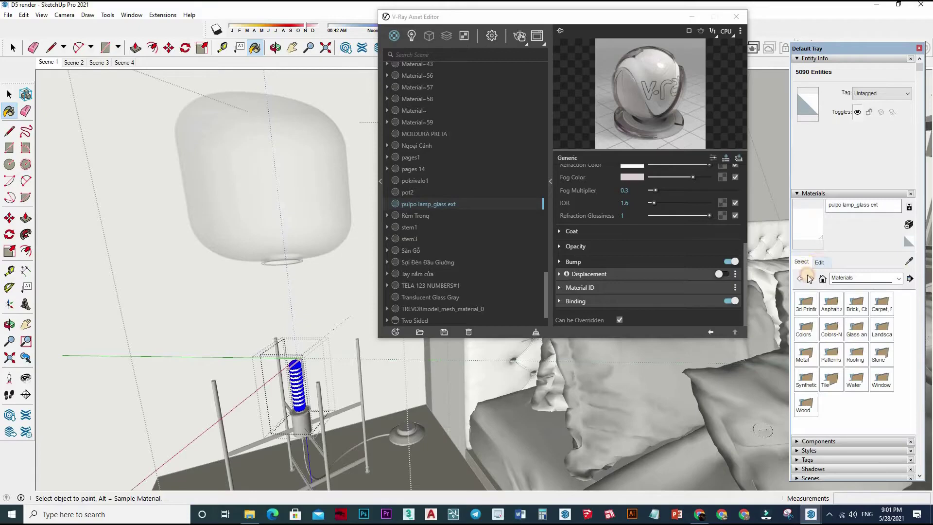
left_click(820, 262)
scroll(856, 363, "down", 5)
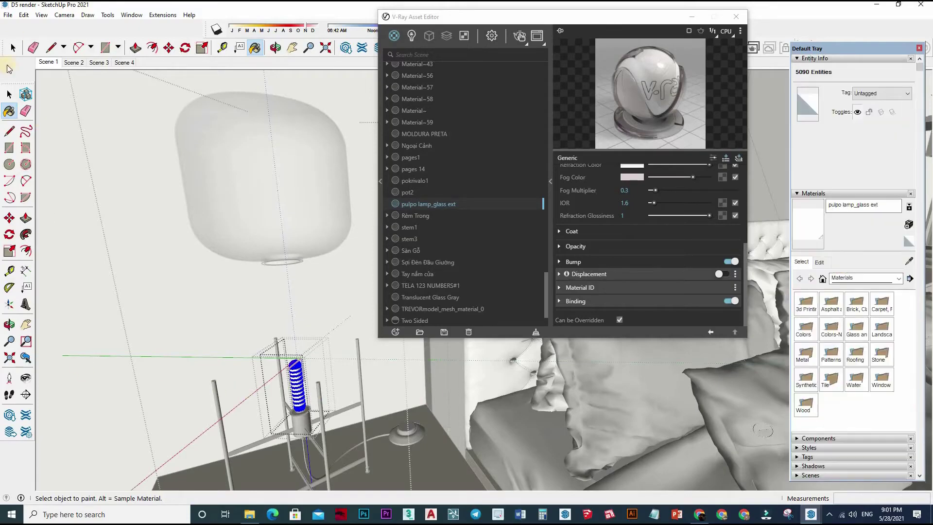
- Paint the selected lamp bulb with Color C03 from the Colors material collection
left_click(8, 111)
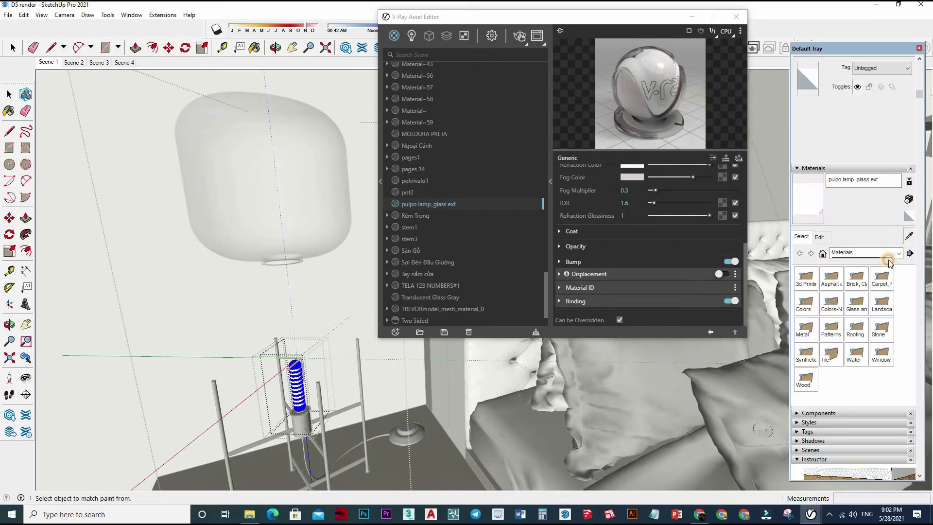
left_click(889, 254)
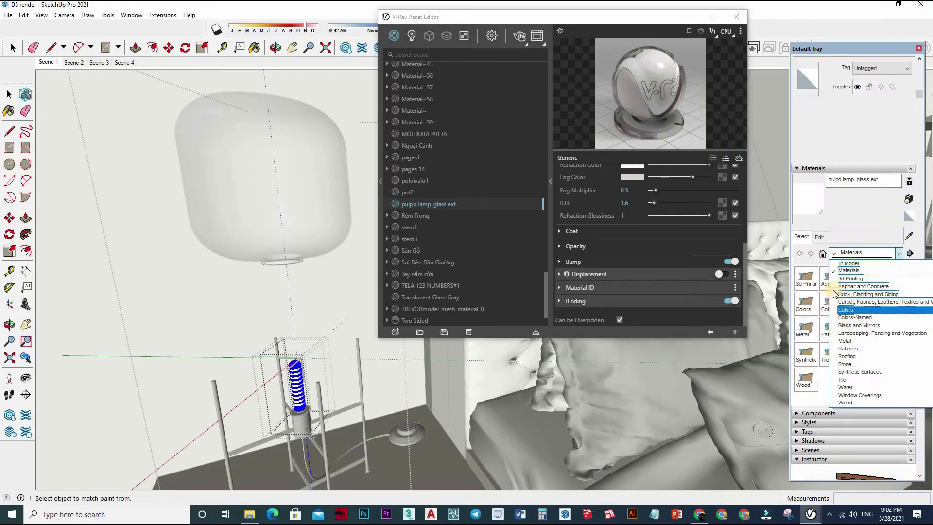
left_click(841, 310)
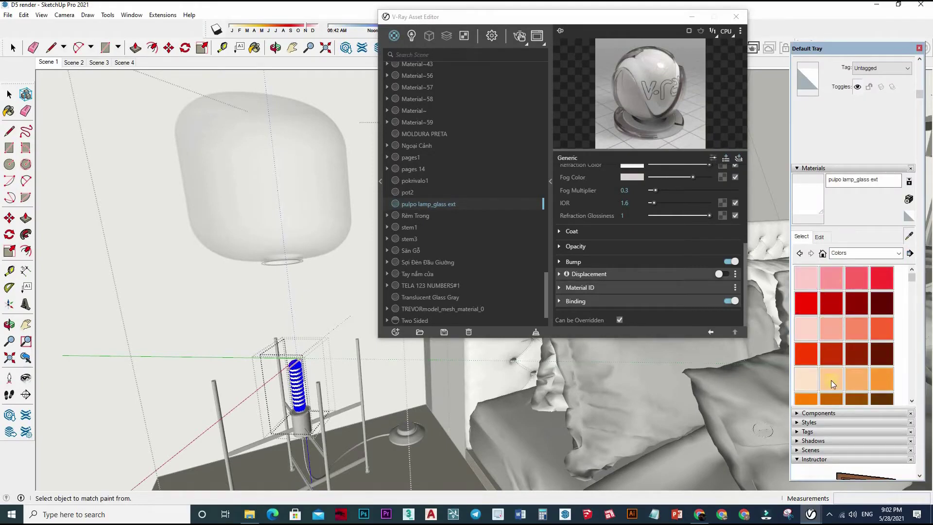
left_click(857, 379)
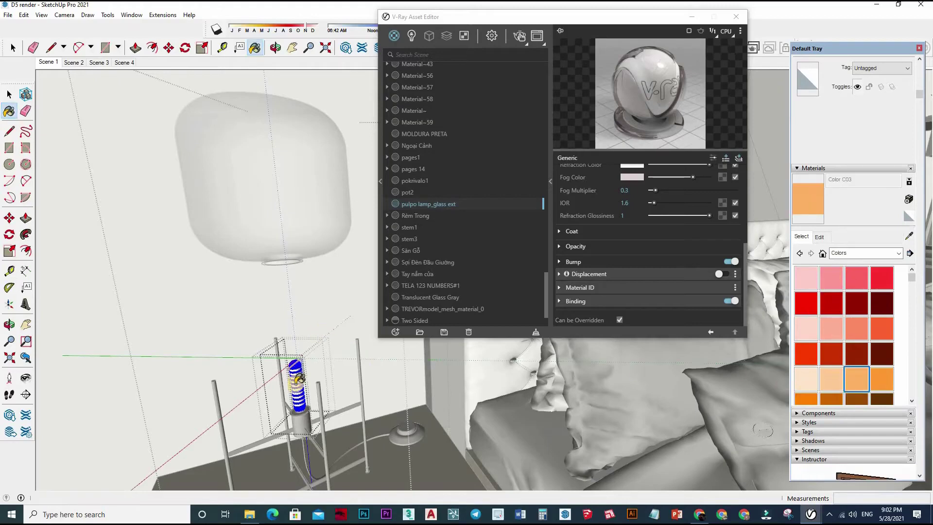
left_click(294, 384)
left_click(9, 94)
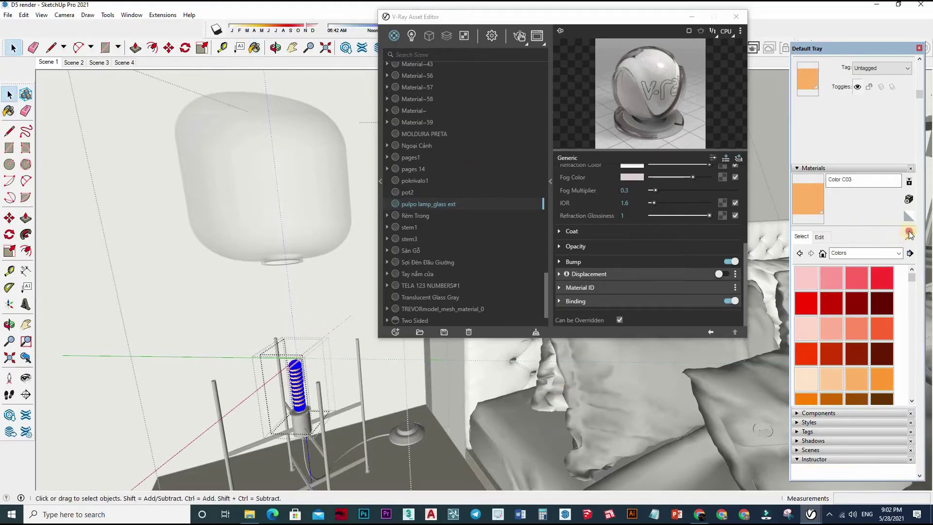
- Sample the bulb's Color C03 material and add a V-Ray Emissive layer to it with an intensity of 5
left_click(620, 137)
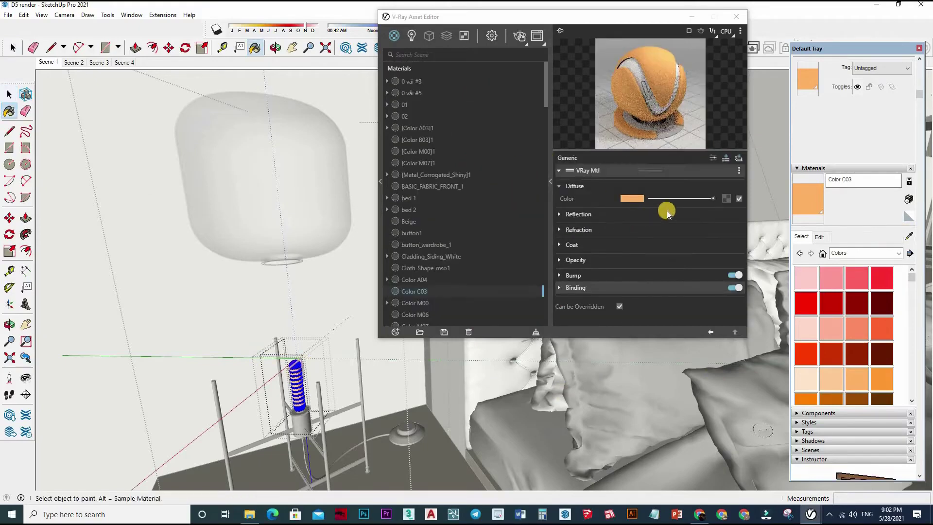
left_click(739, 157)
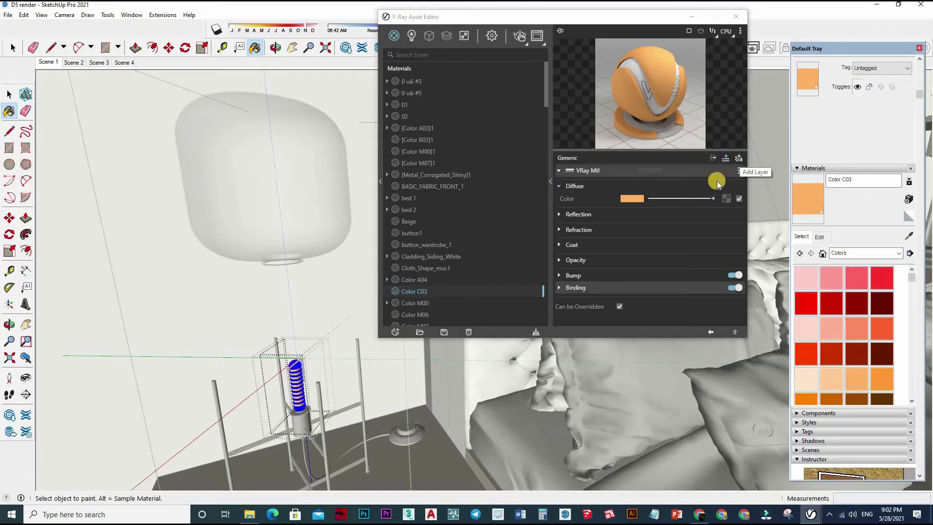
left_click(715, 179)
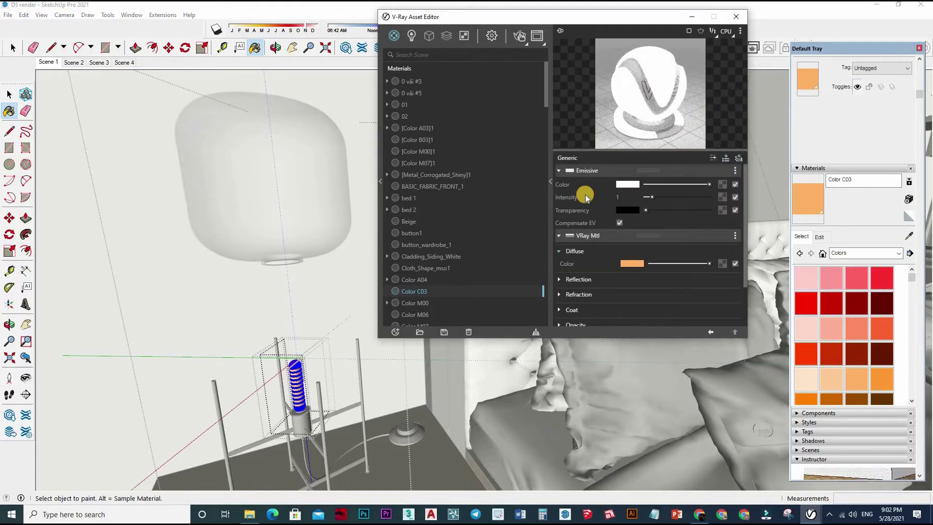
key("Return")
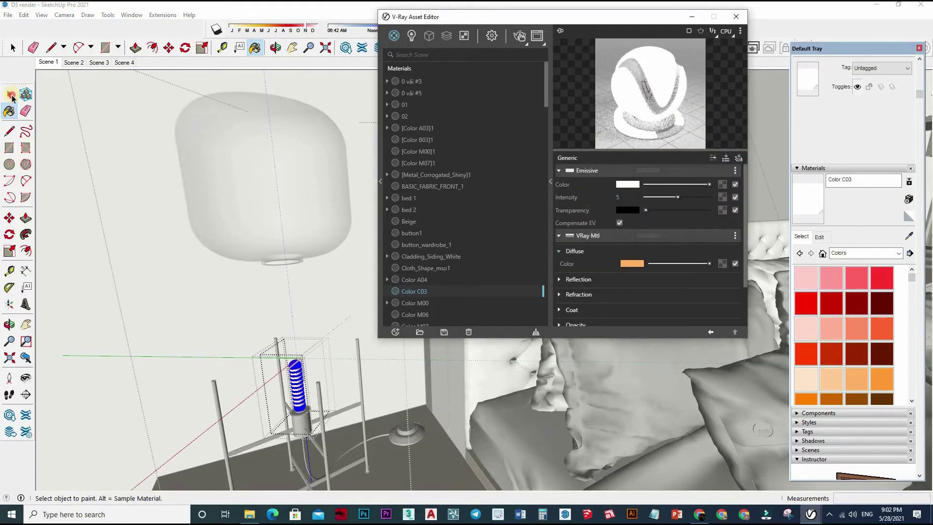
- Leave the bulb group and move the glass shade about 305 mm back down onto the lamp stand
key("space")
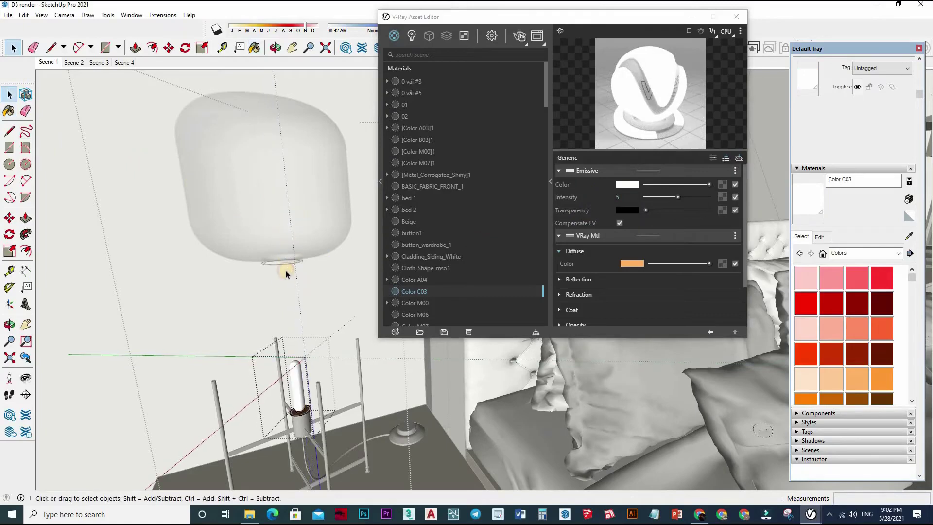
left_click(291, 257)
key("m")
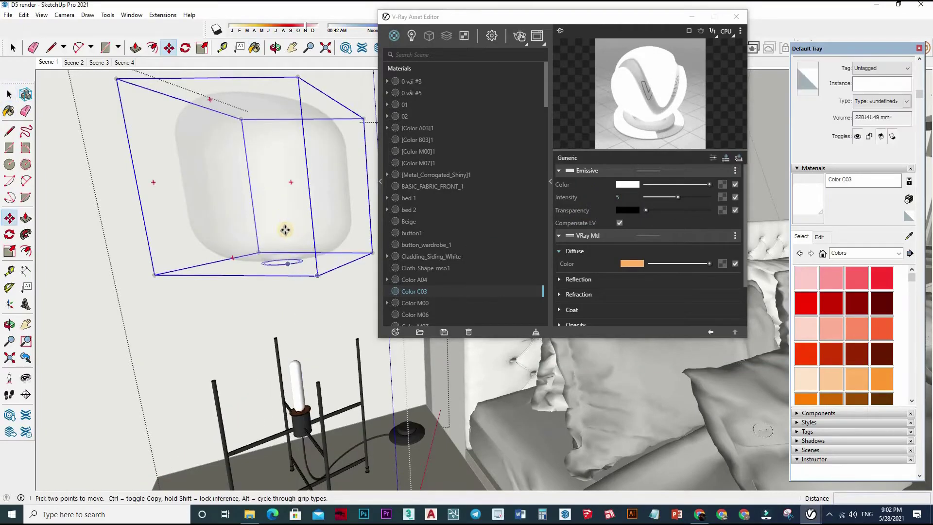
left_click(287, 264)
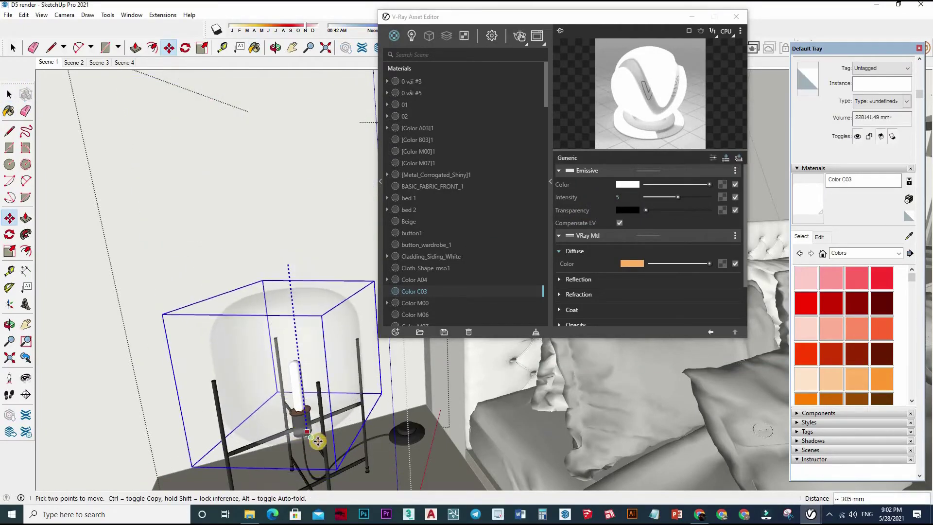
scroll(306, 432, "up", 4)
left_click(307, 432)
scroll(275, 302, "down", 3)
middle_click_drag(311, 428, 284, 410)
scroll(250, 369, "down", 3)
middle_click_drag(250, 369, 279, 379)
scroll(279, 290, "down", 2)
left_click(224, 311)
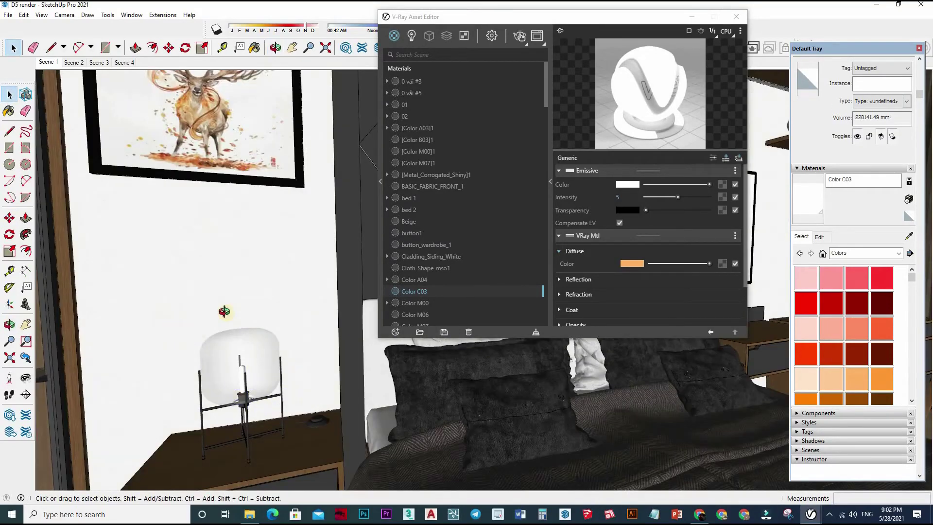
- Open the round downlight component on the bedroom ceiling and select its circular lamp face
mouse_move(224, 311)
middle_mouse_down()
mouse_move(90, 400)
mouse_move(13, 371)
middle_mouse_up()
mouse_move(190, 311)
middle_mouse_down()
mouse_move(221, 248)
mouse_move(243, 165)
mouse_move(270, 199)
middle_mouse_up()
scroll(267, 198, "up", 6)
left_click(303, 221)
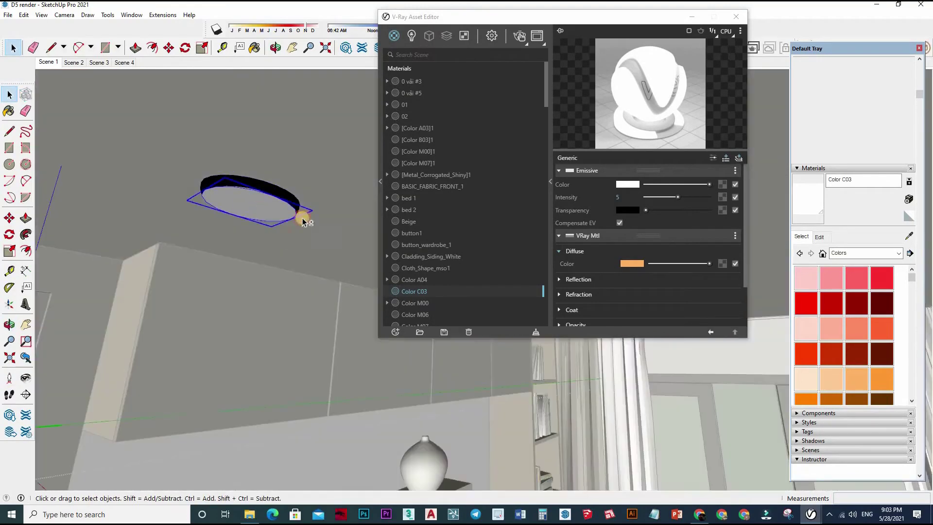
double_click(303, 221)
left_click(265, 208)
middle_click_drag(265, 209, 230, 326)
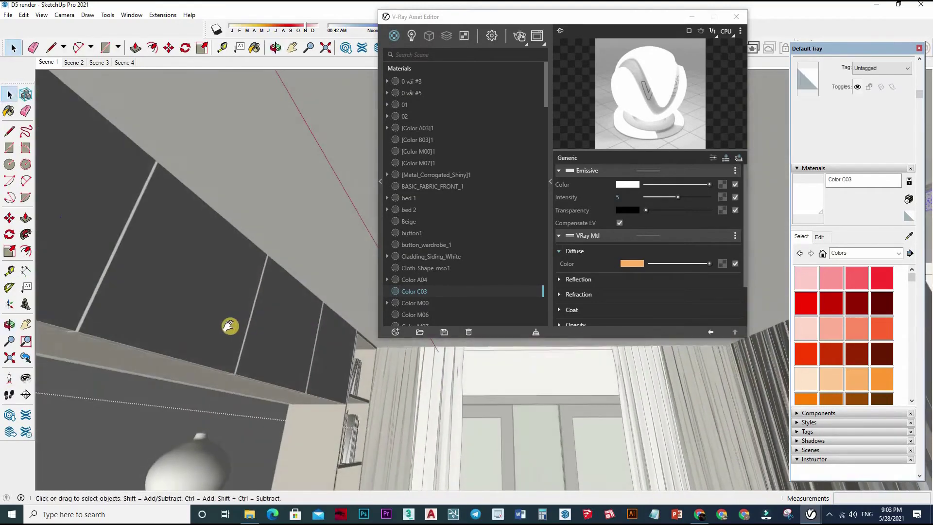
- Paint the downlight's selected lamp face with Color C03 from the Colors material collection
middle_click_drag(768, 341, 829, 381)
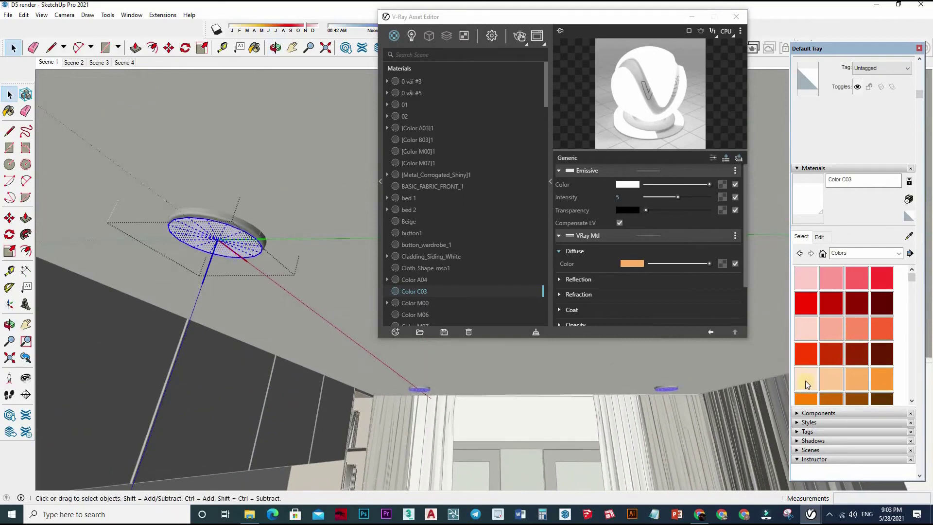
left_click(855, 385)
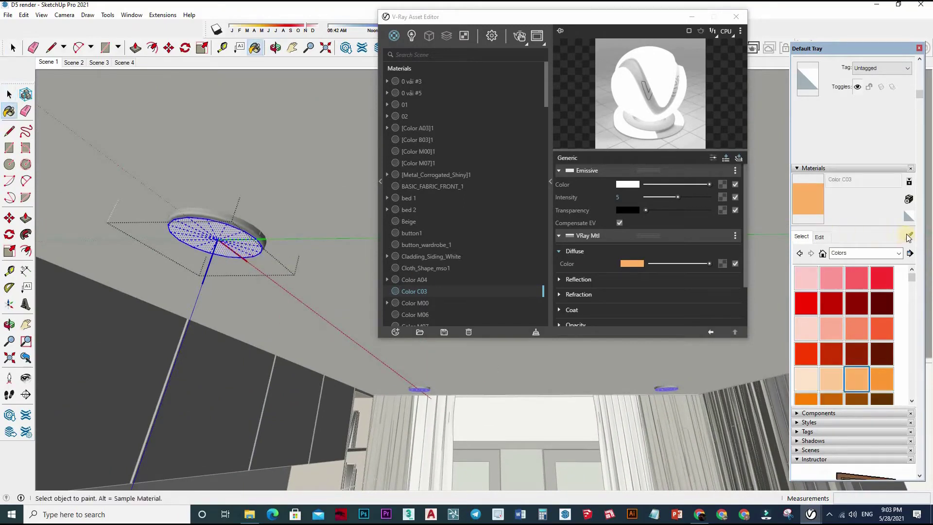
left_click(201, 223)
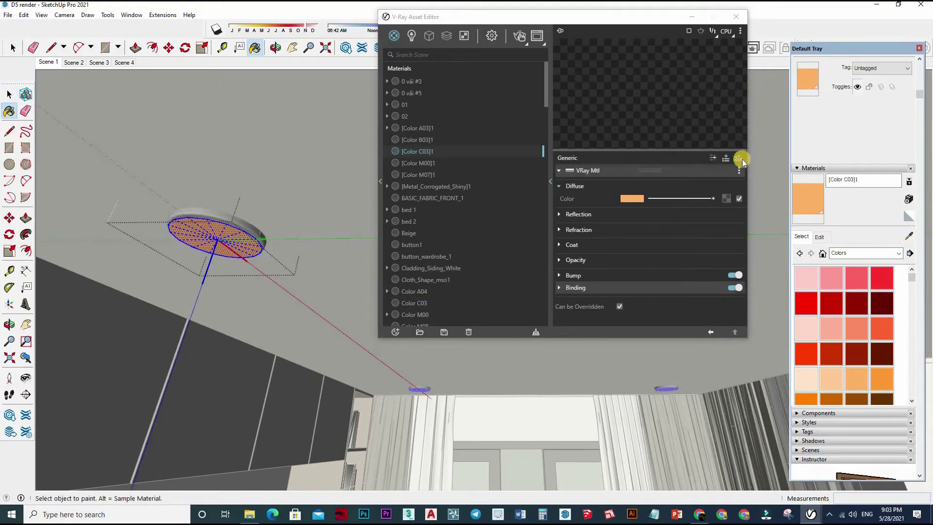
- Add a V-Ray Emissive layer with an intensity of 10 to the downlight material and close the Asset Editor
left_click(726, 158)
left_click(708, 182)
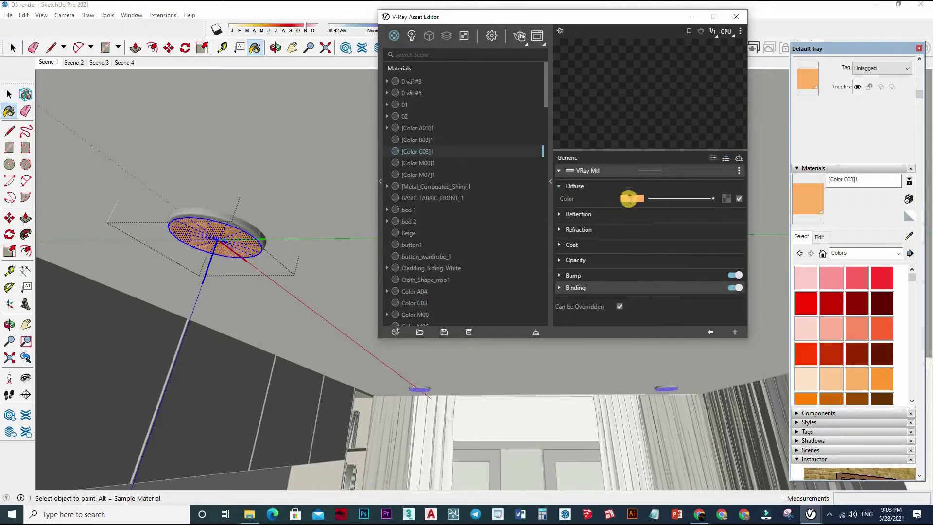
type("10")
key("Return")
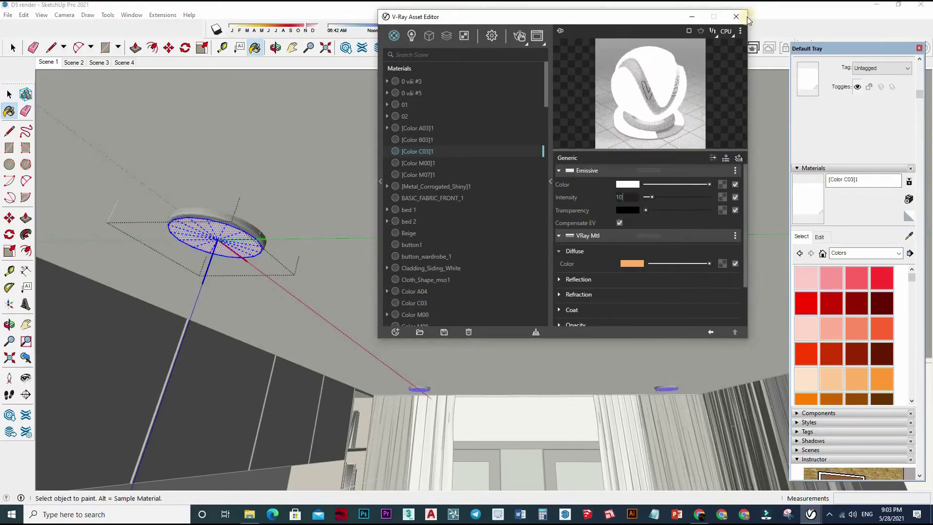
left_click(738, 20)
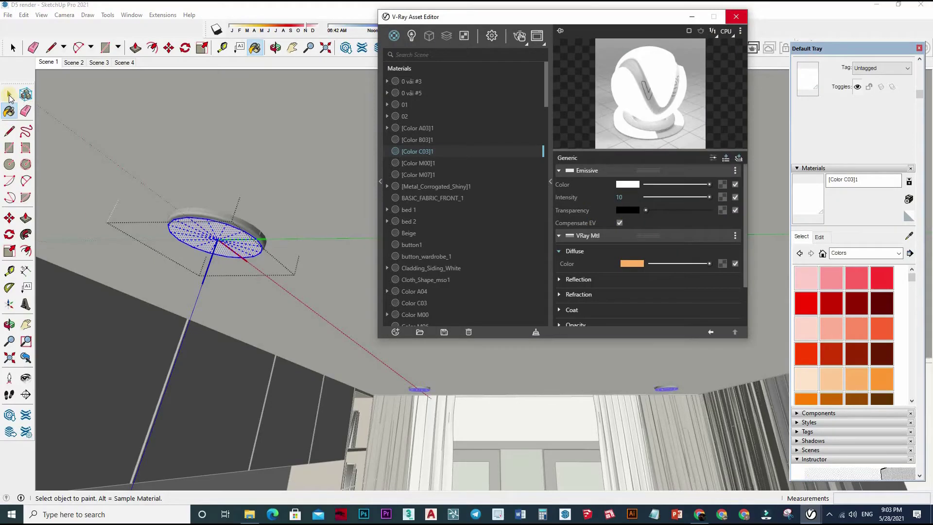
key("space")
- Leave the downlight component, then run a V-Ray test render of the Scene 1 view and stop it
left_click(425, 219)
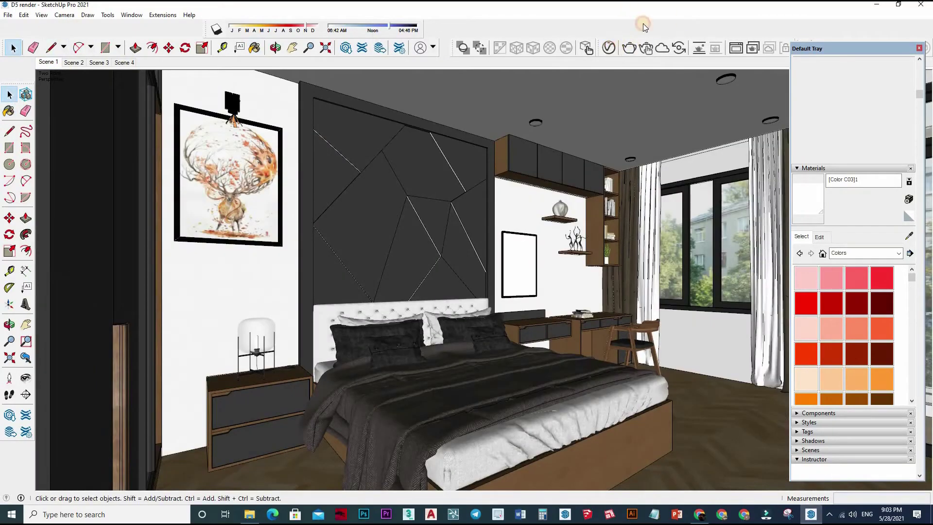
left_click(646, 48)
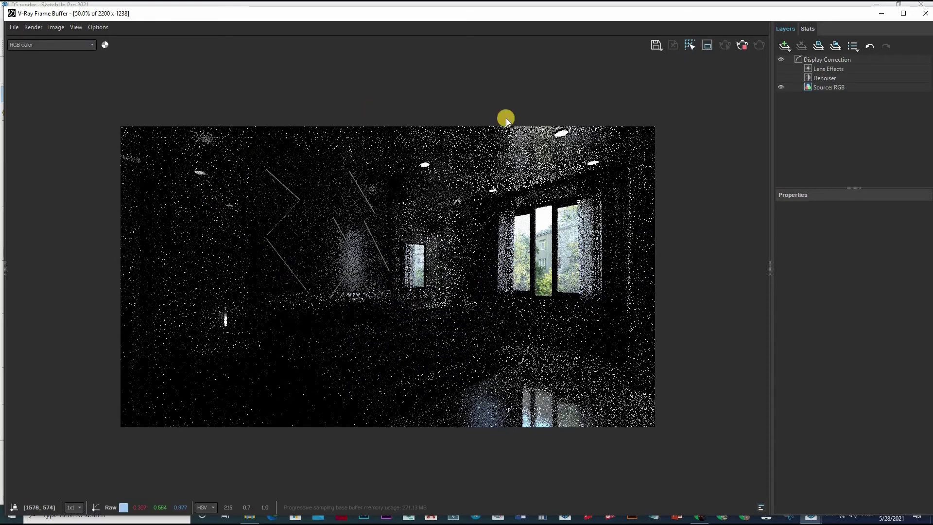
left_click(741, 46)
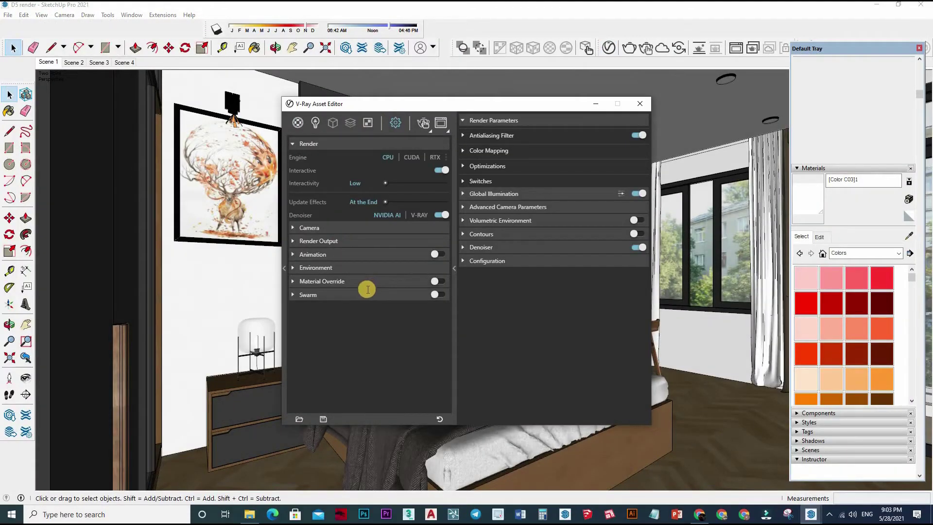
- Set the V-Ray camera's exposure value to 7.5 and the render output width to 1650 at 16:9 widescreen
left_click(309, 228)
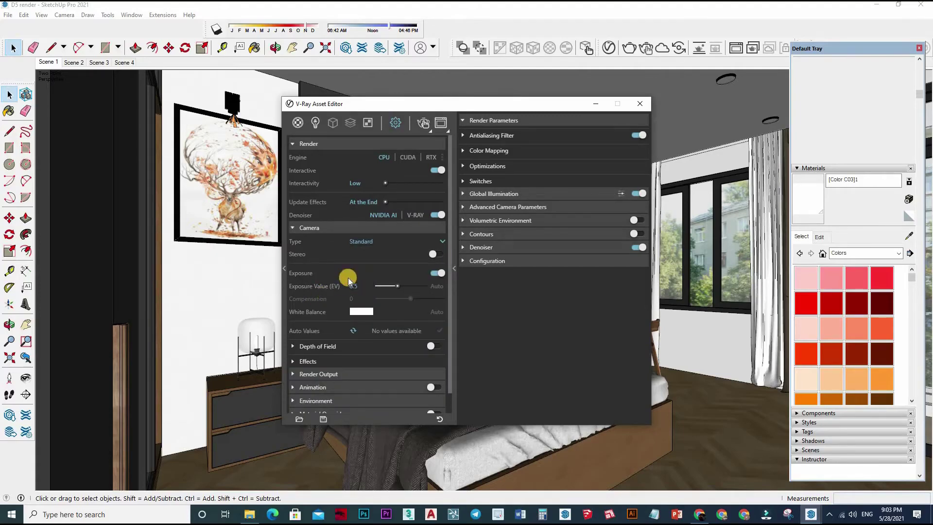
type("7.5")
scroll(382, 357, "down", 2)
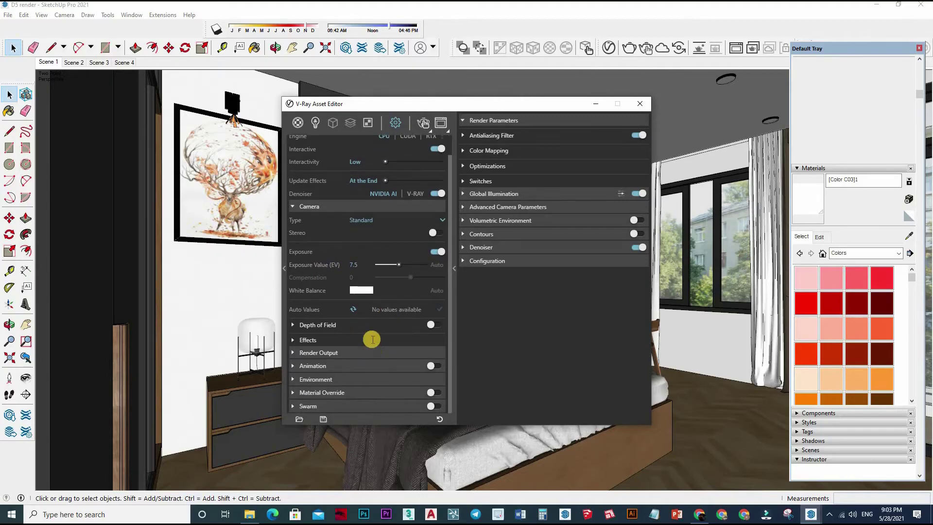
left_click(360, 334)
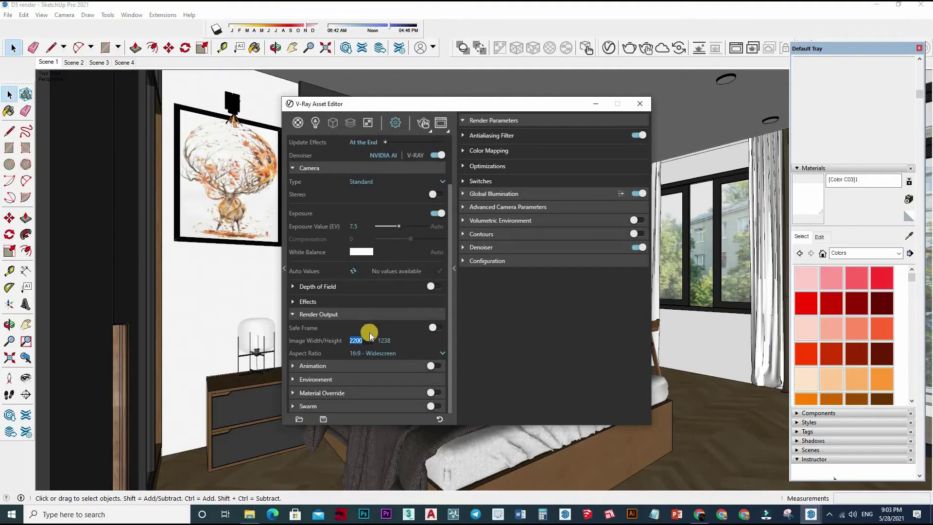
double_click(370, 334)
type("1650")
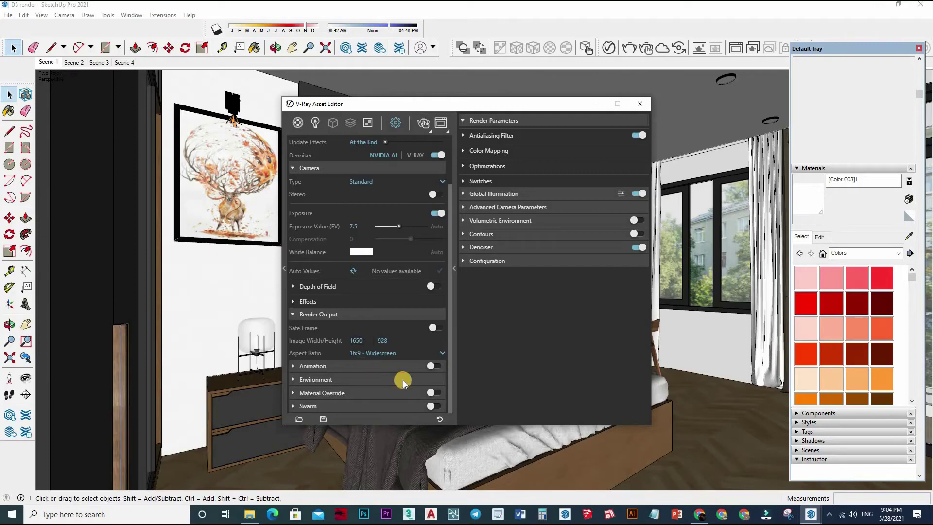
- Set the V-Ray environment background intensity to 5 and start a new test render
left_click(316, 379)
scroll(375, 328, "down", 2)
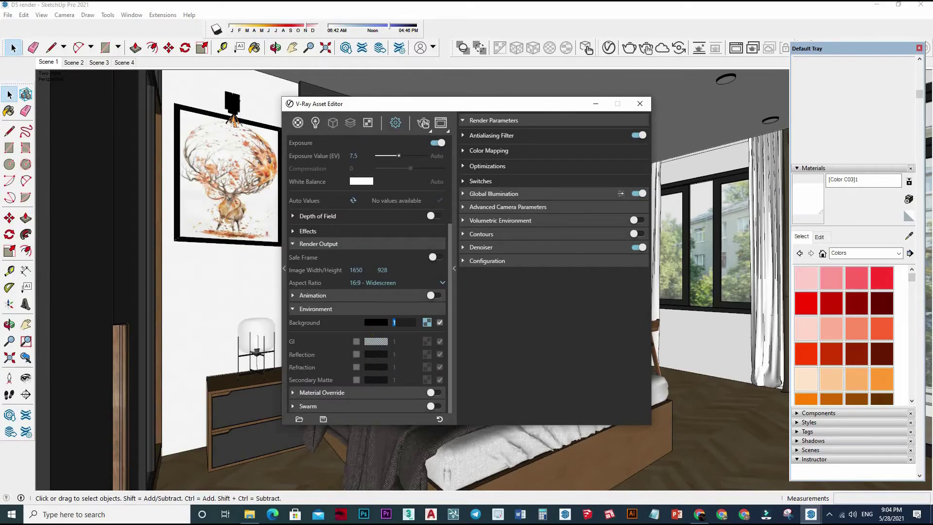
left_click(629, 49)
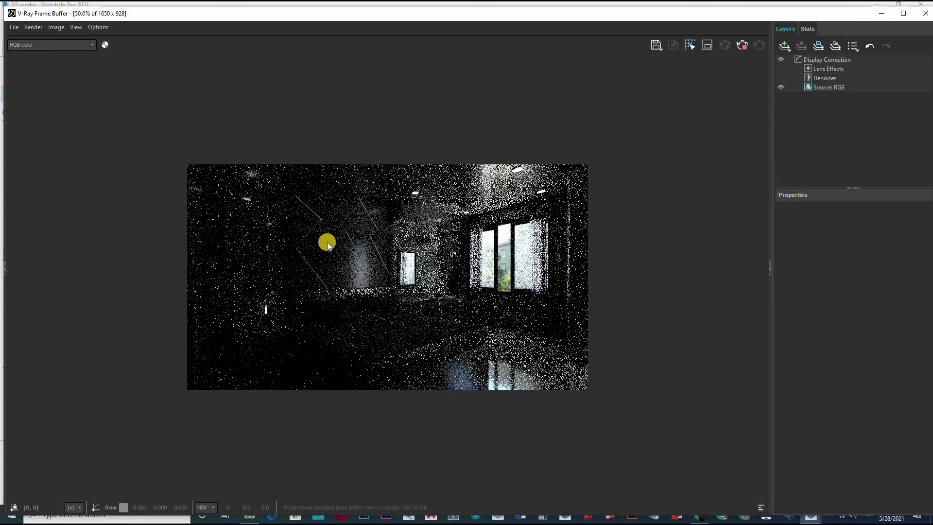
- Examine the brightness of the window wall, desk and bed in the test render, and stop rendering
scroll(440, 264, "up", 2)
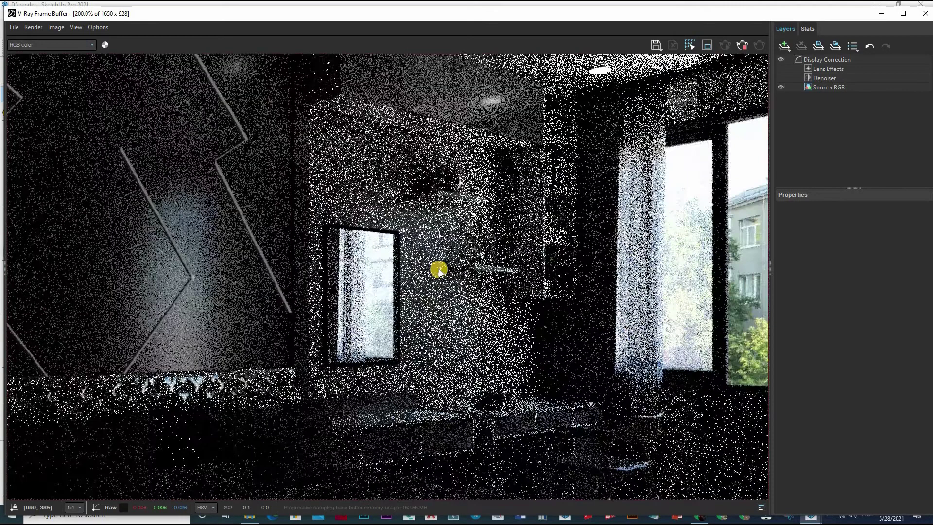
scroll(442, 276, "down", 2)
scroll(449, 299, "up", 1)
scroll(446, 296, "down", 1)
scroll(450, 299, "up", 1)
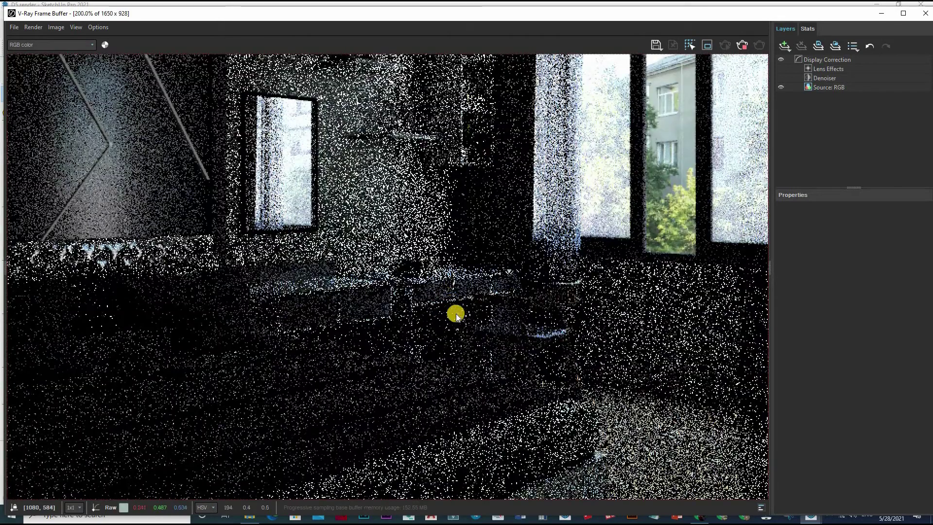
scroll(456, 314, "down", 2)
left_click(738, 46)
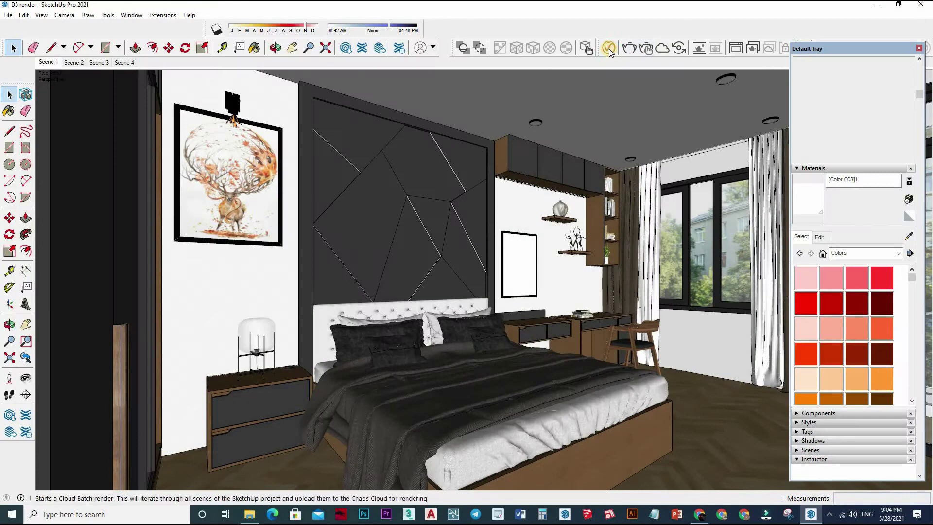
- Set the SunLight's intensity multiplier to 2 in the V-Ray lights list
left_click(609, 47)
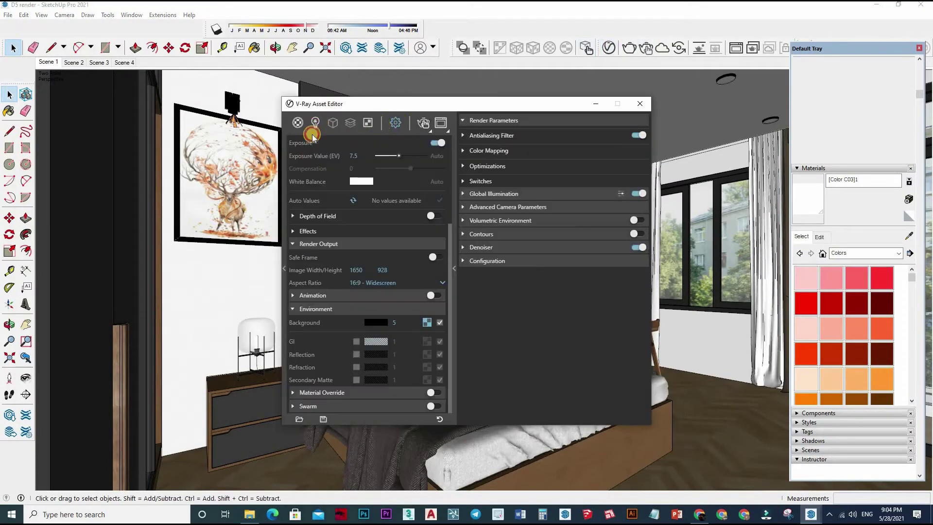
left_click(315, 123)
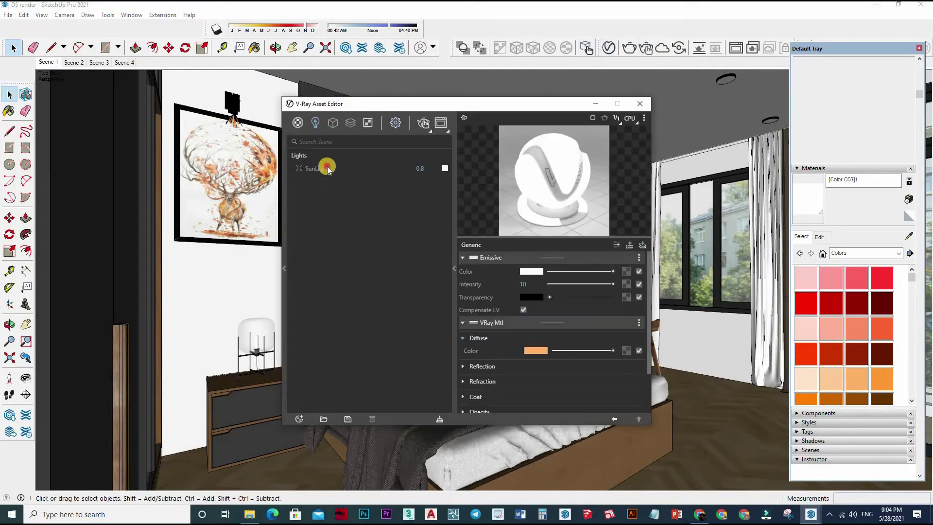
left_click(433, 168)
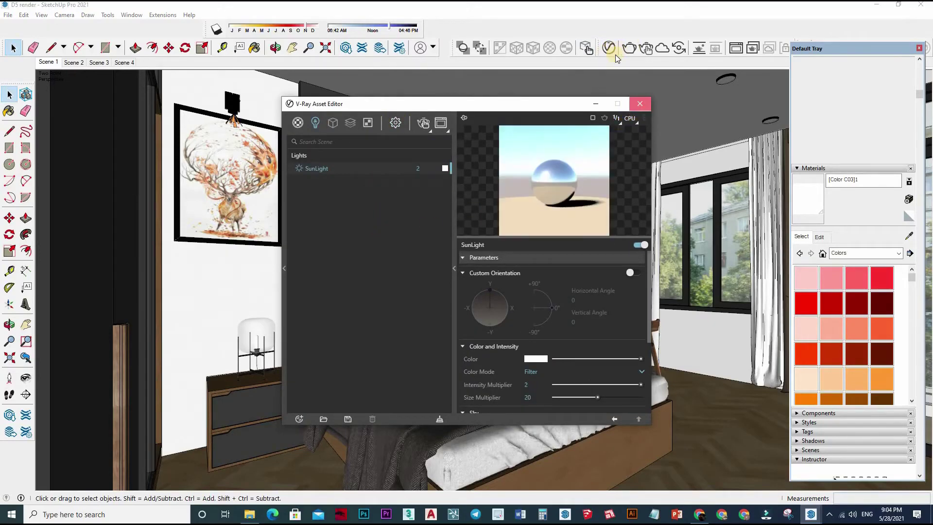
- Render the bedroom again to examine its lighting, then stop the render and close the frame buffer
left_click(646, 48)
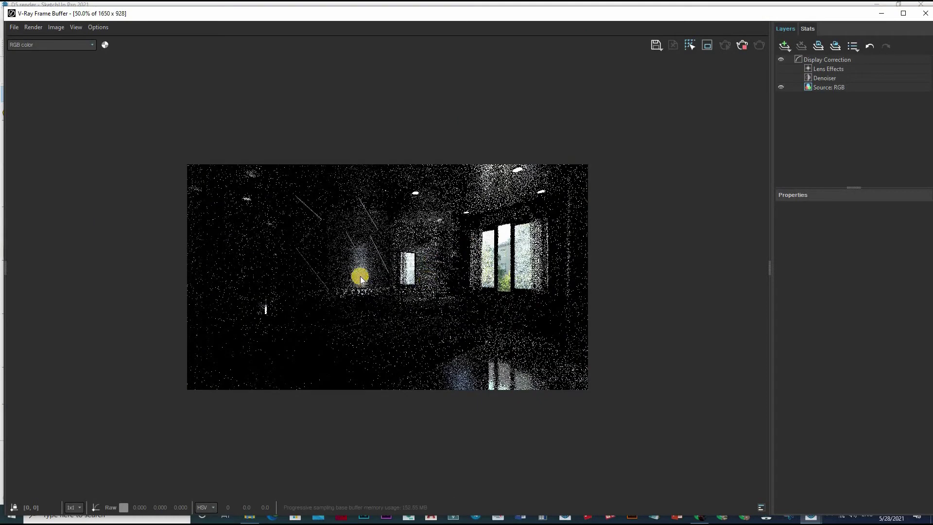
scroll(369, 261, "up", 1)
scroll(369, 262, "down", 1)
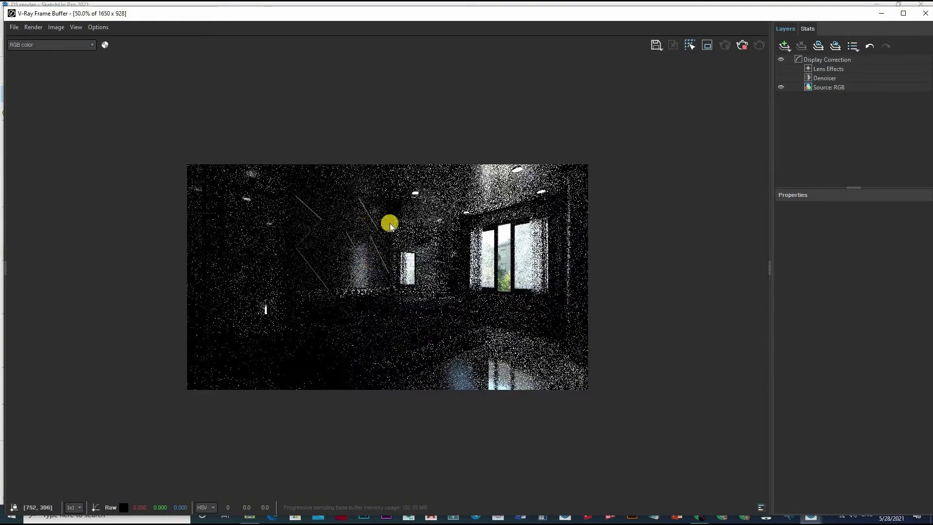
scroll(387, 221, "up", 2)
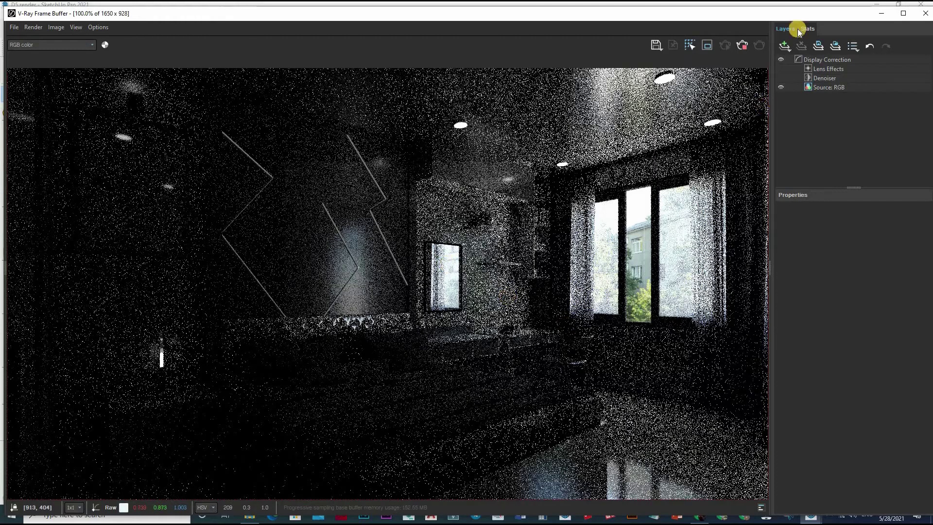
scroll(740, 46, "down", 1)
left_click(839, 31)
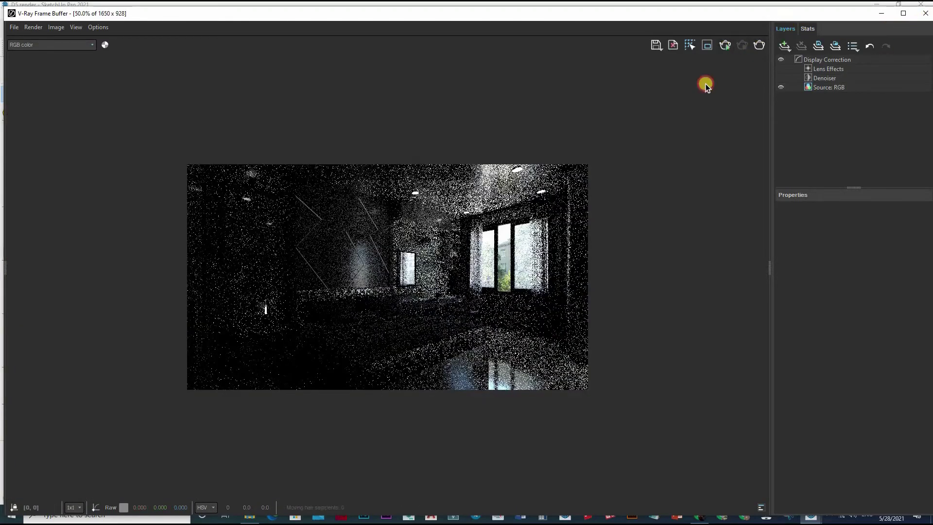
left_click(925, 13)
- Set the V-Ray camera's exposure value to 5.5 and the environment background intensity to 20
left_click(609, 48)
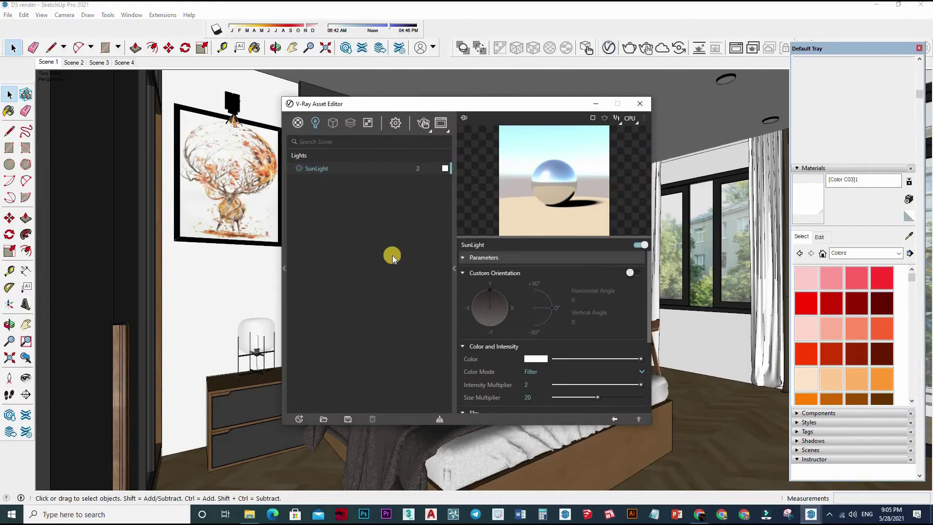
scroll(375, 268, "up", 4)
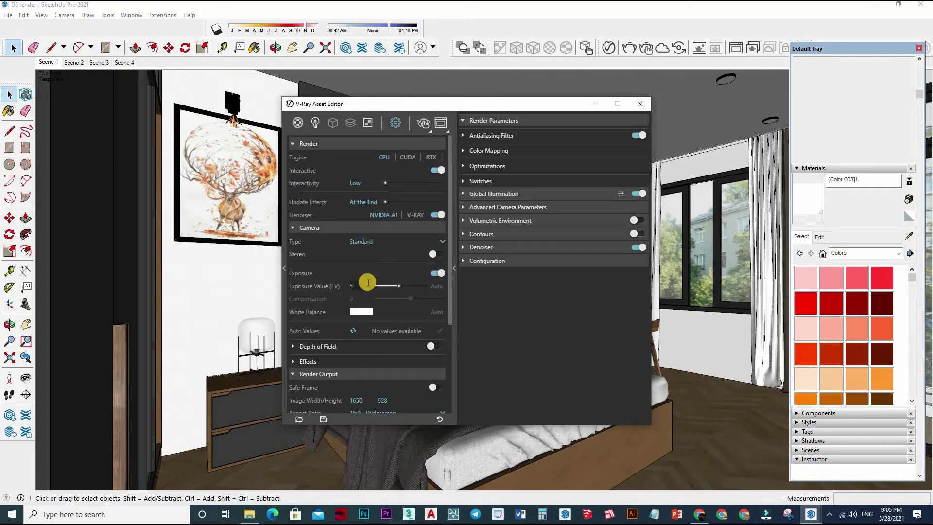
scroll(404, 325, "down", 3)
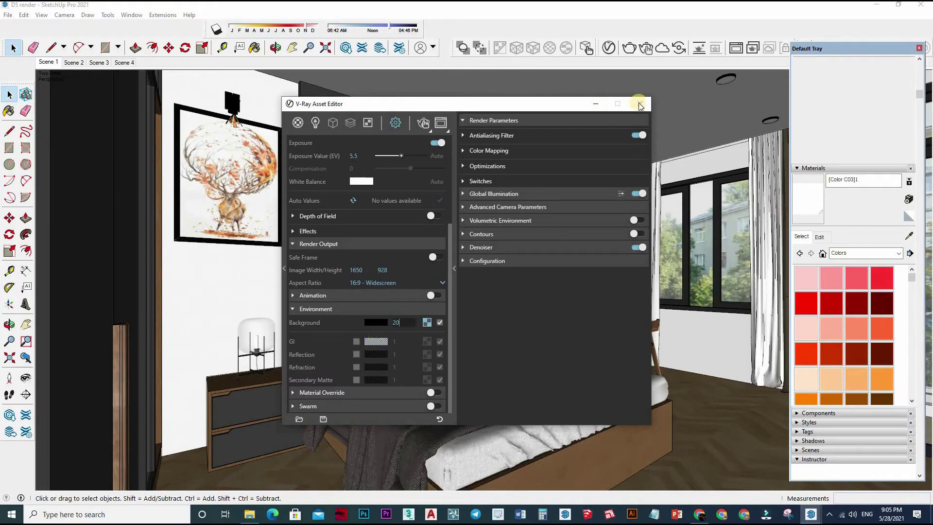
- Start another V-Ray test render and examine the overall brightness of the bedroom up close
left_click(646, 47)
left_click(639, 104)
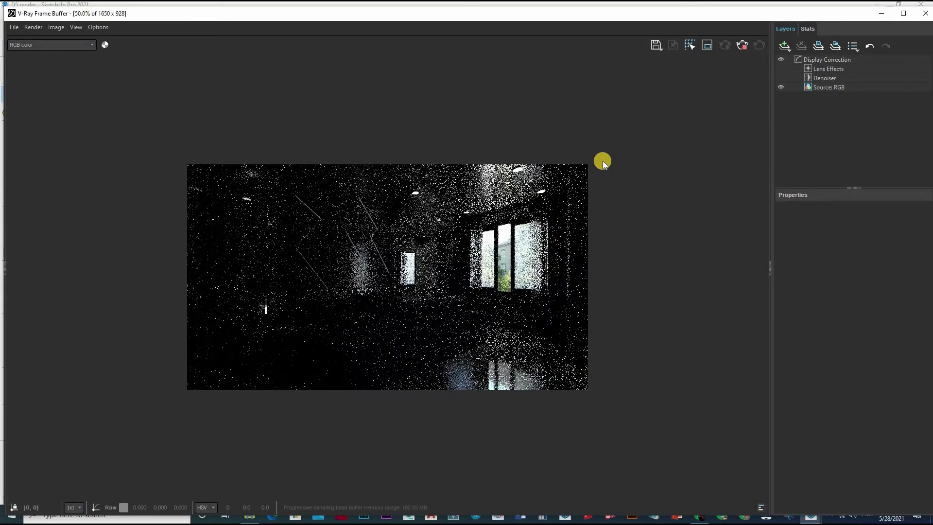
double_click(365, 285)
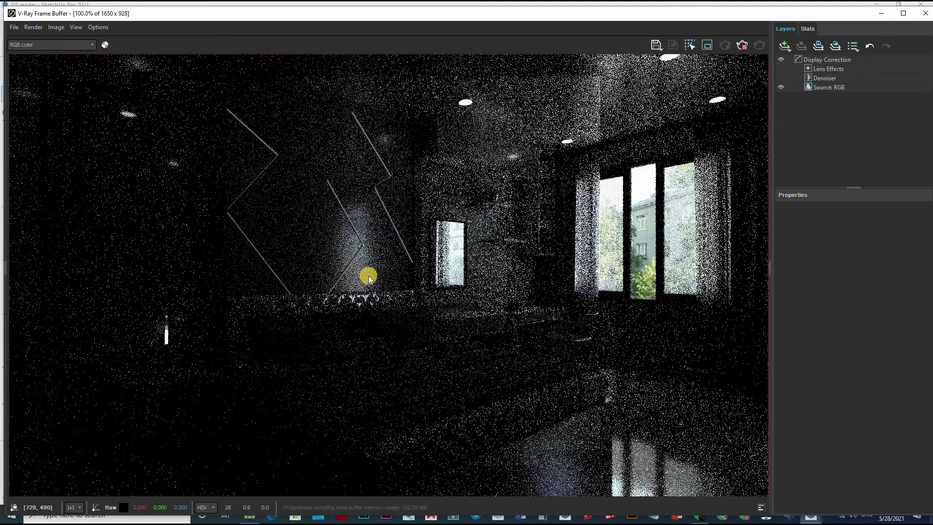
double_click(389, 327)
double_click(394, 326)
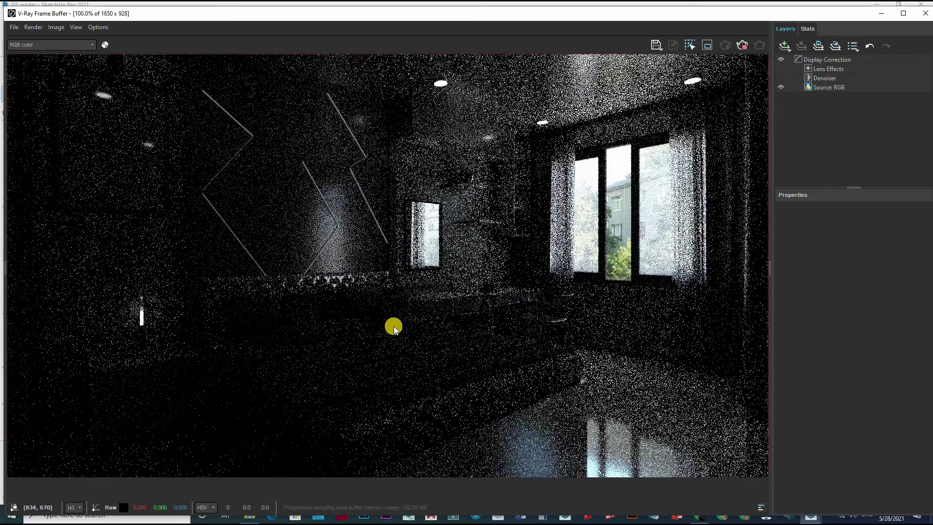
double_click(394, 326)
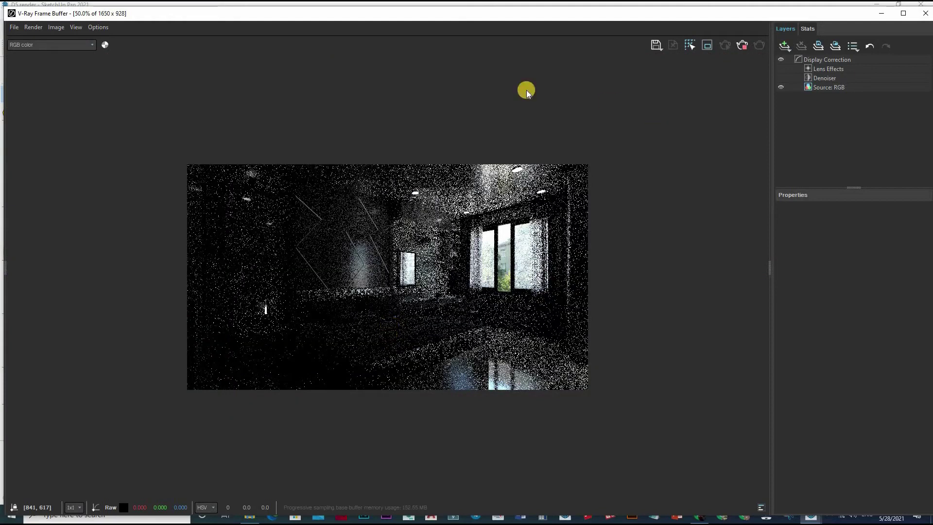
scroll(379, 303, "up", 1)
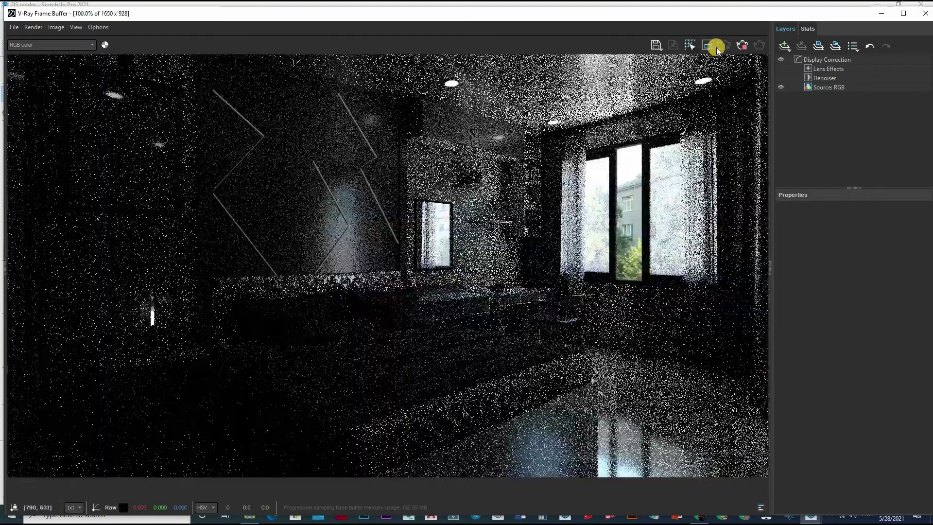
- Stop the test render and turn off interactive and progressive rendering in the V-Ray render settings
scroll(380, 303, "down", 1)
left_click(639, 34)
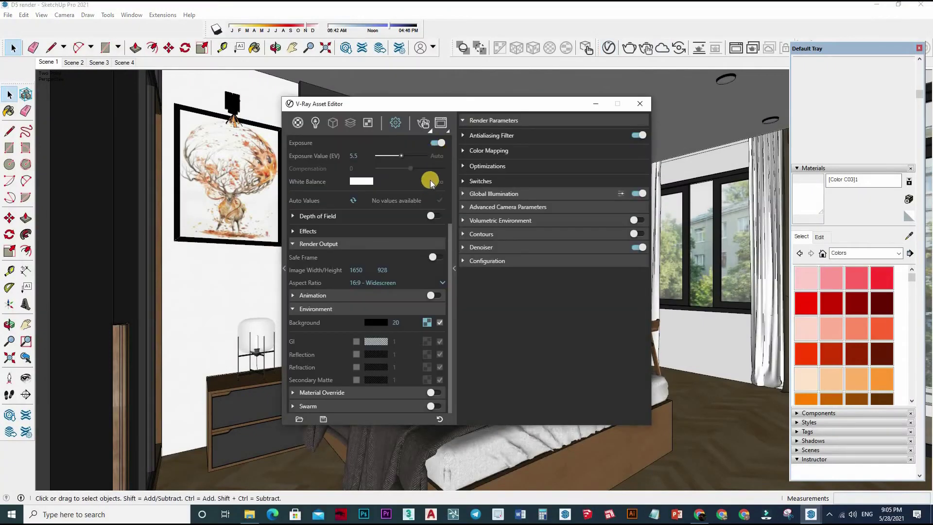
scroll(434, 176, "up", 3)
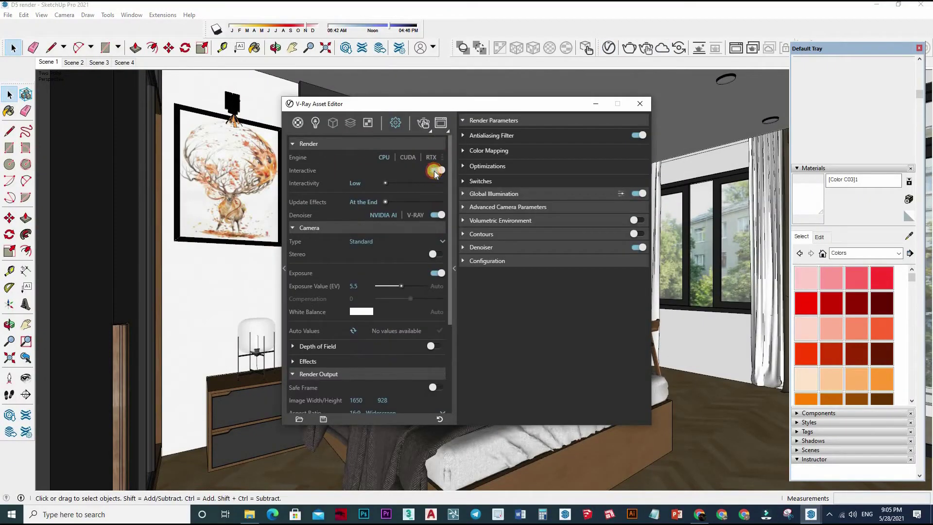
left_click(537, 149)
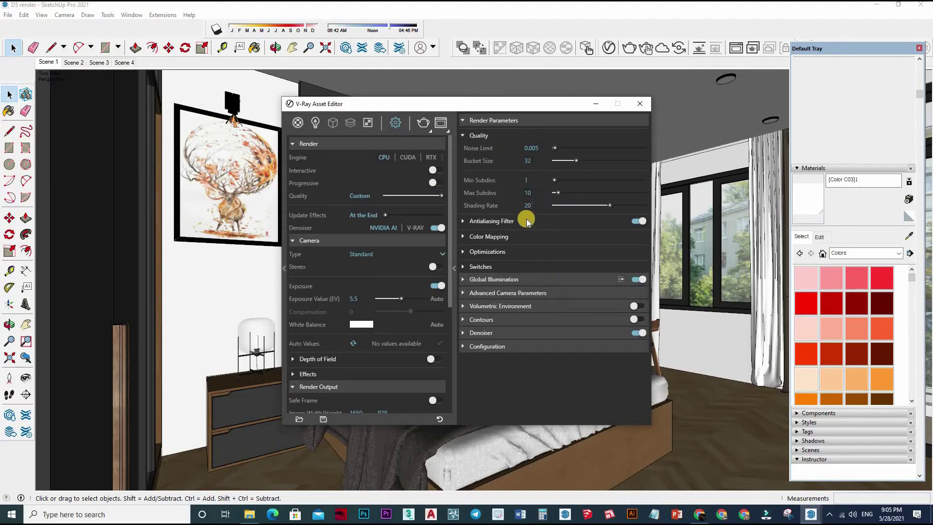
- Review the antialiasing filter, irradiance map and light cache settings, then close the Asset Editor
left_click(531, 279)
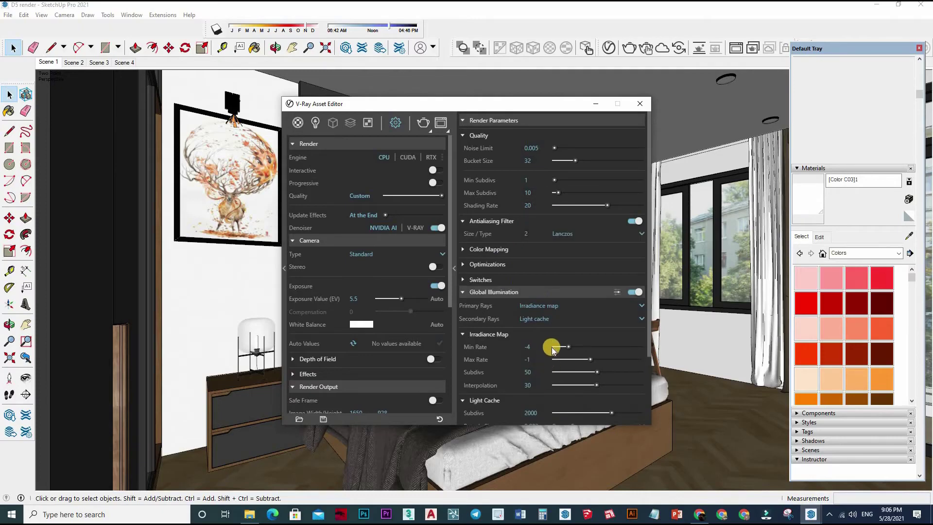
scroll(555, 330, "down", 3)
scroll(578, 275, "up", 6)
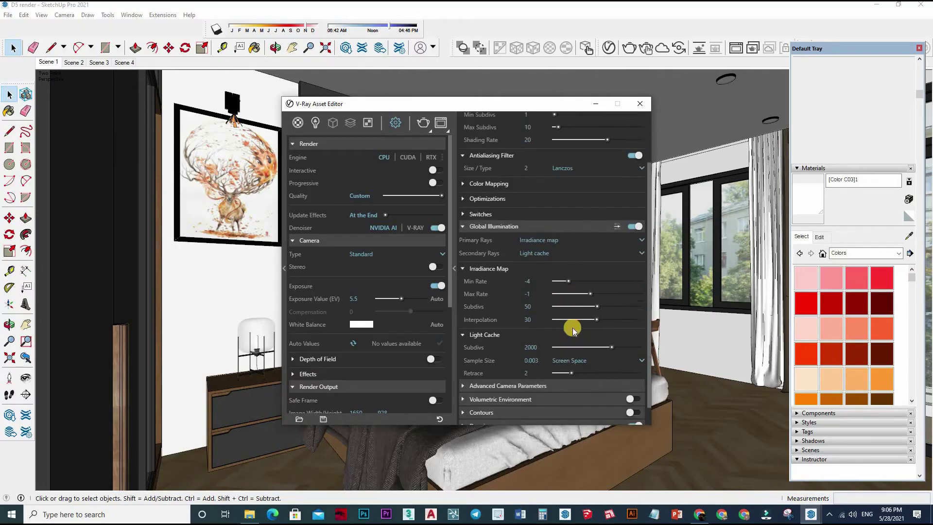
scroll(598, 190, "down", 6)
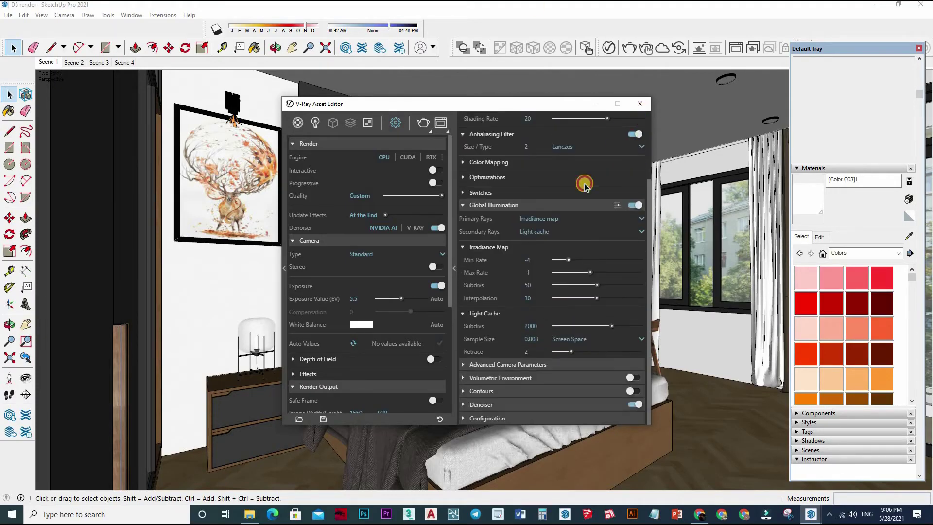
left_click(639, 104)
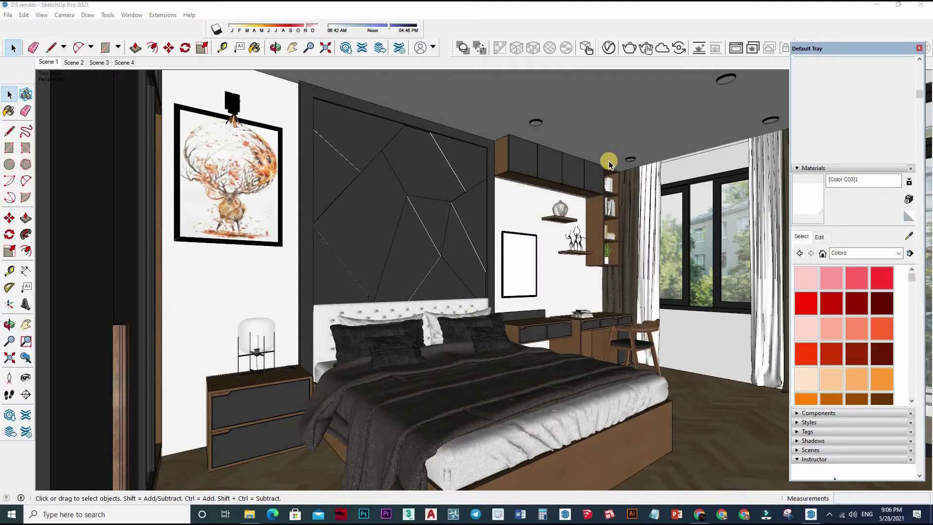
- Run a V-Ray render of the bedroom to judge its brightness, then close the frame buffer
left_click(609, 164)
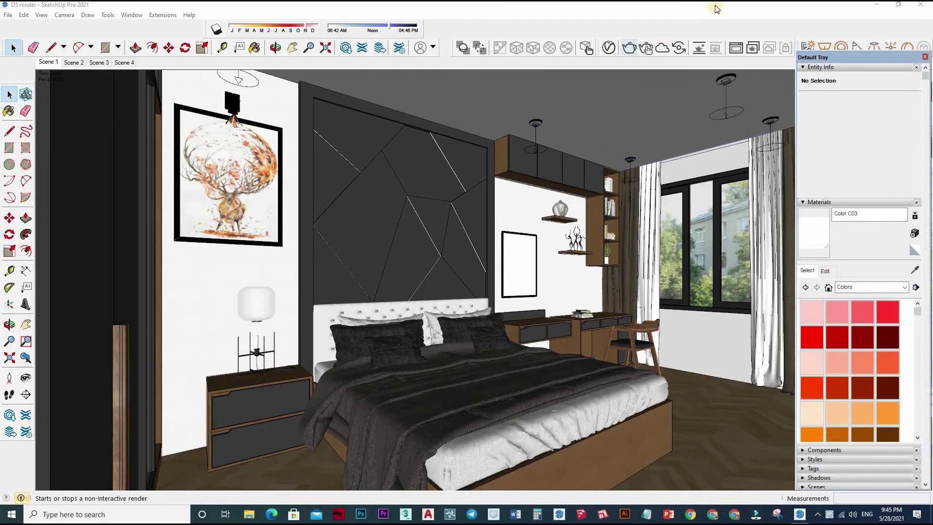
left_click(629, 47)
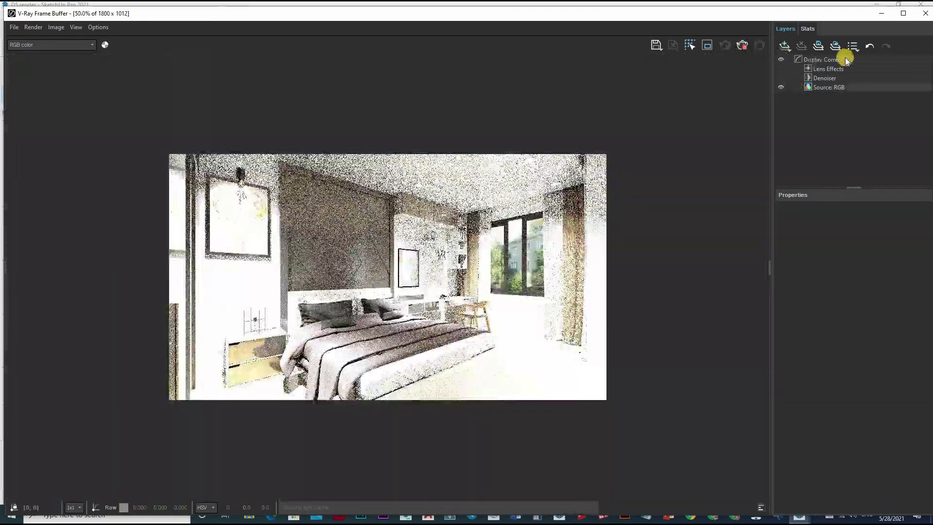
left_click(925, 14)
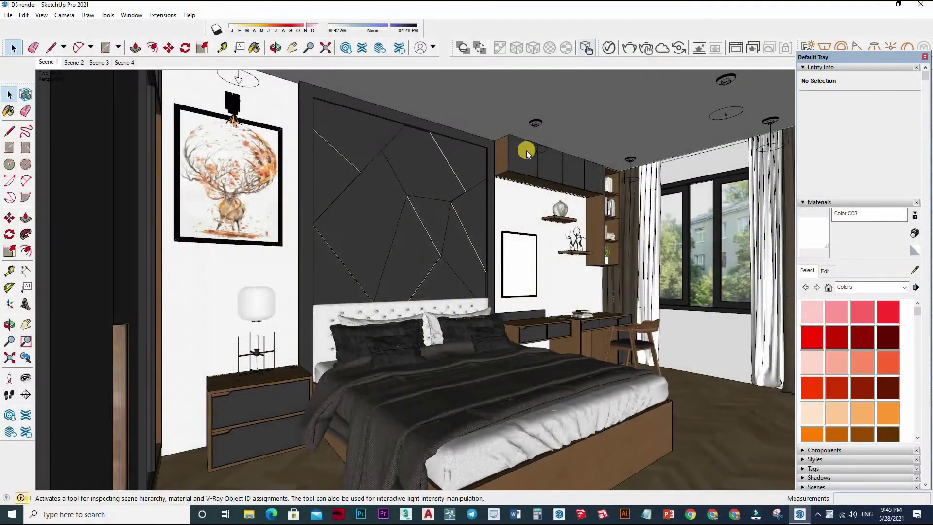
- Set the IES Light's intensity to 5000 lm and start a new render
left_click(609, 47)
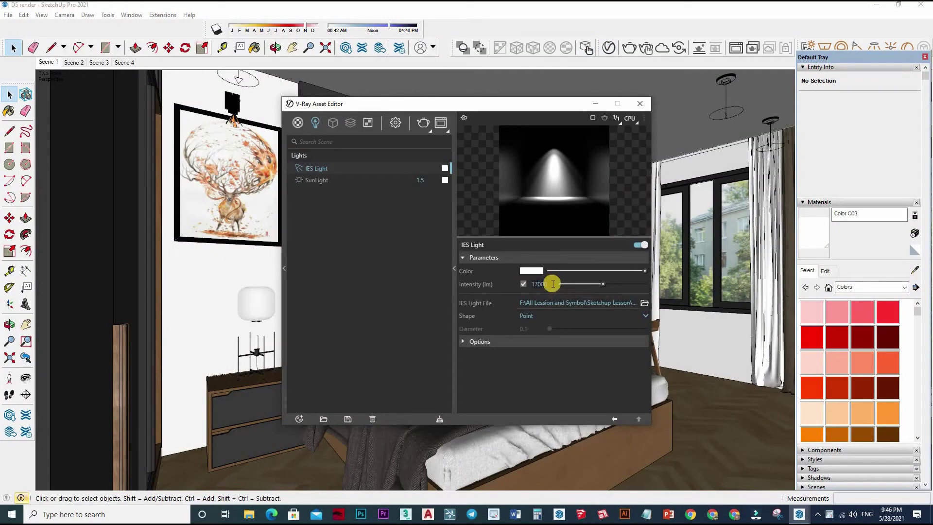
left_click(634, 78)
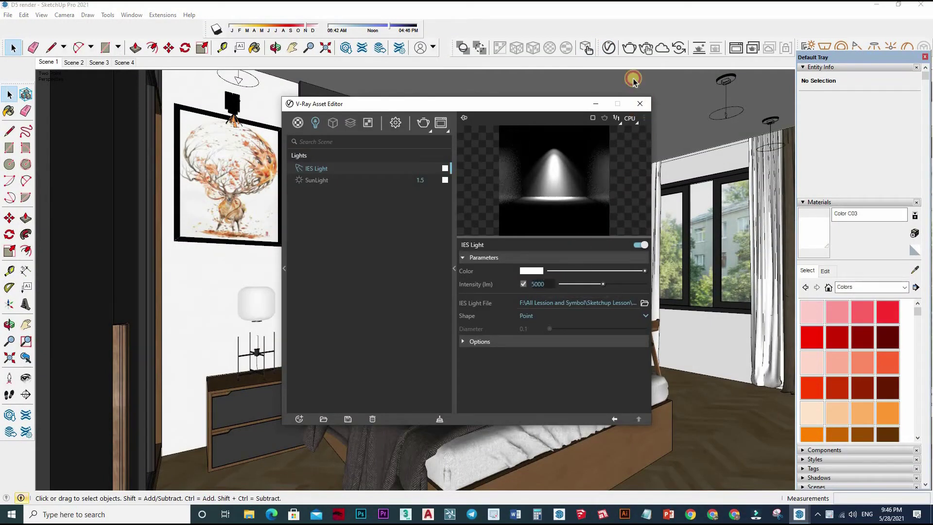
left_click(628, 49)
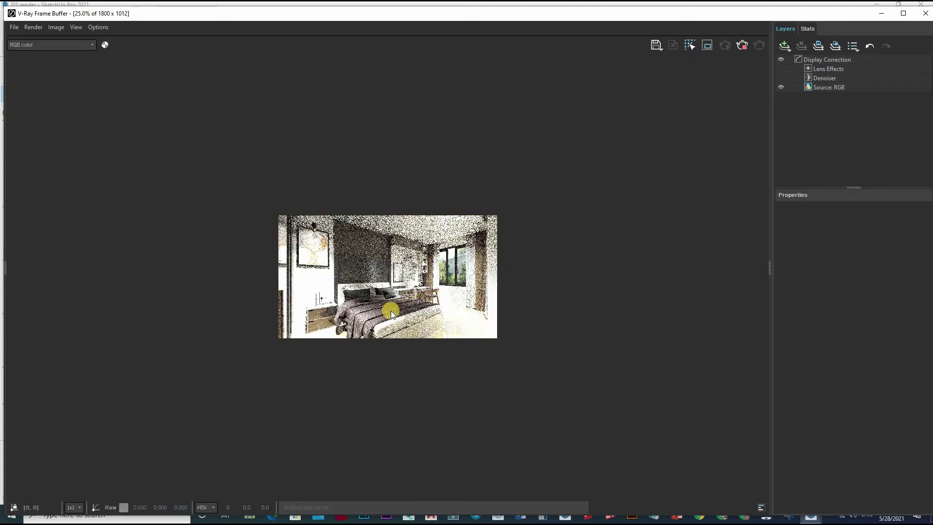
- Examine the bedroom render up close, then stop it and close the frame buffer
scroll(430, 317, "down", 1)
scroll(430, 317, "up", 2)
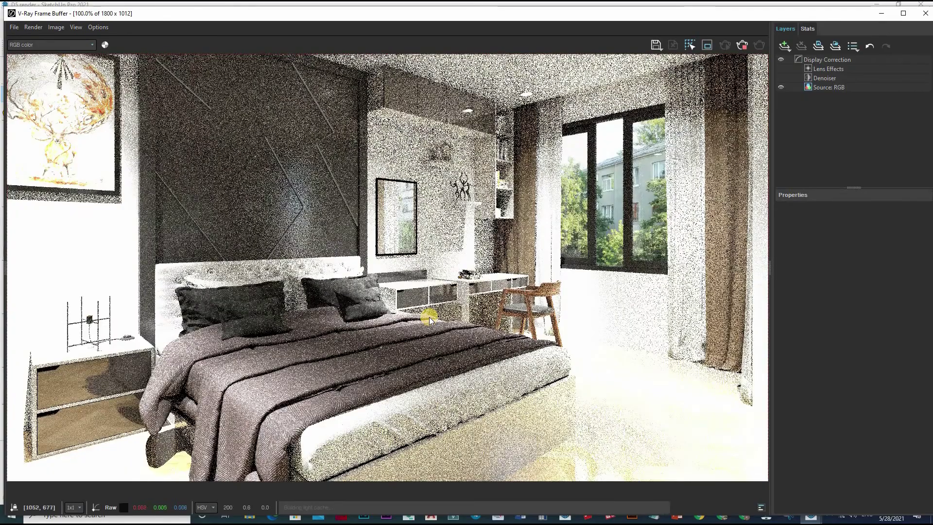
scroll(686, 68, "down", 1)
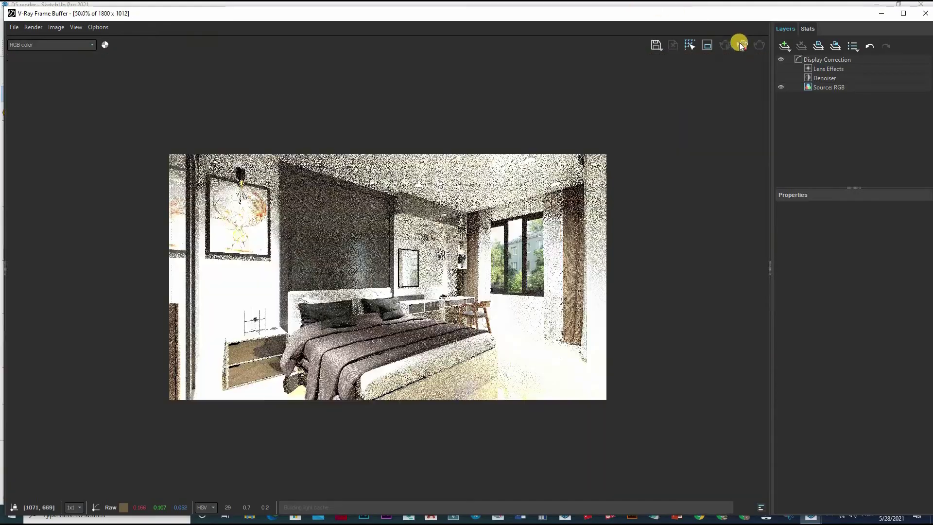
left_click(836, 30)
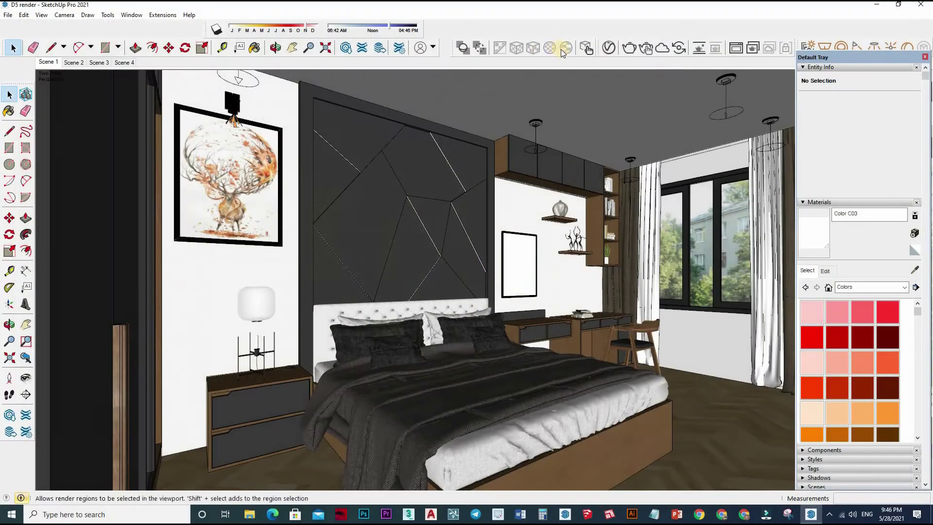
- Set the environment background intensity to 5 and check it with a short test render of the bedroom
left_click(609, 47)
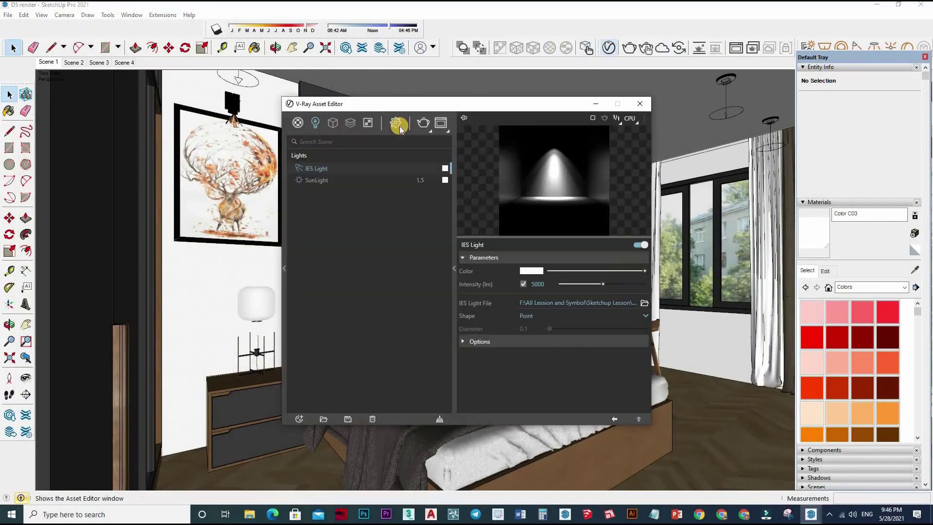
left_click(398, 124)
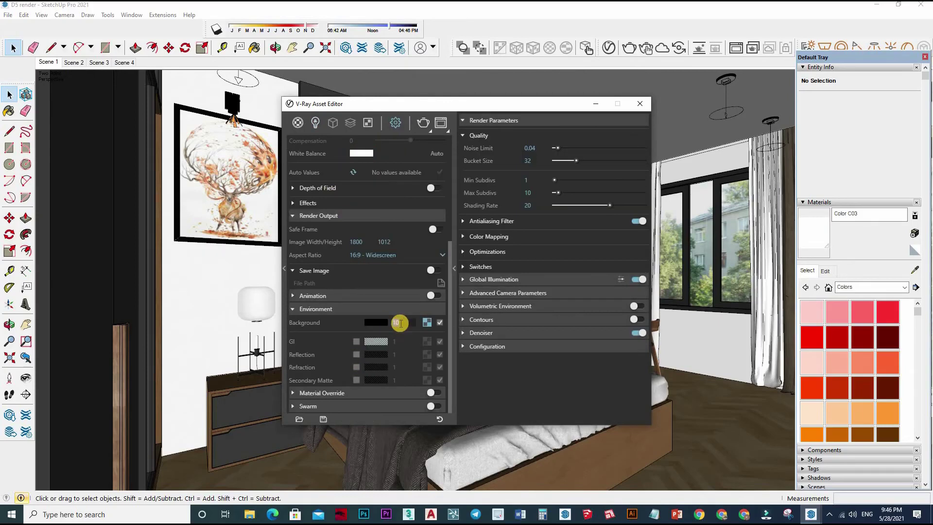
type("5")
left_click(641, 103)
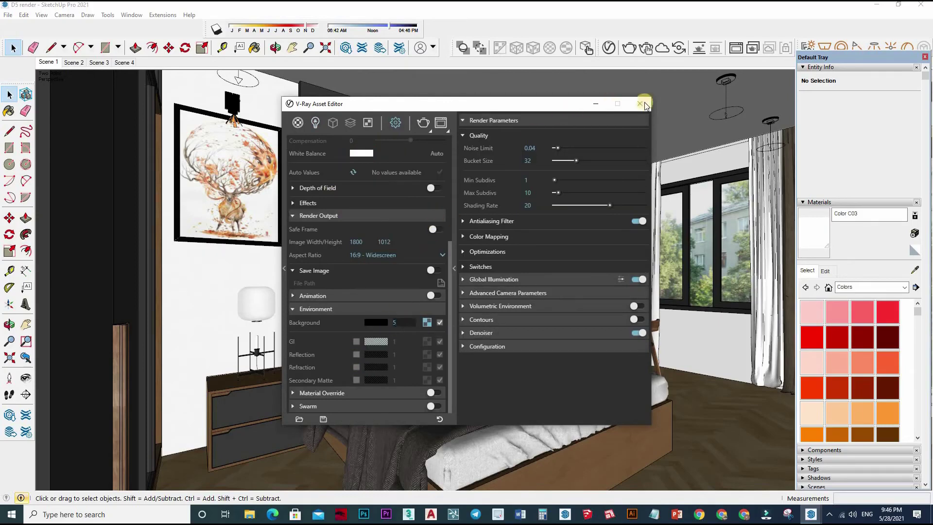
left_click(627, 51)
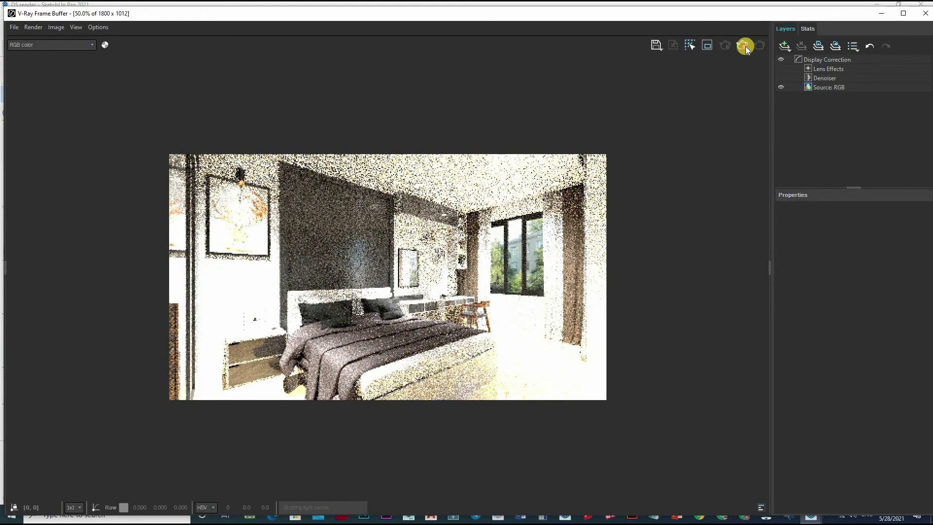
left_click(761, 43)
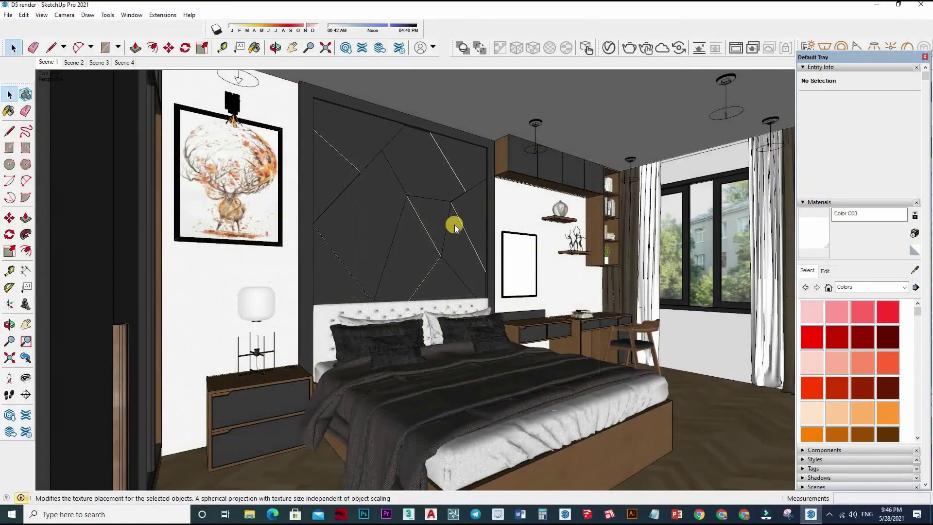
- Set the V-Ray camera's exposure value to 9.6 and start the final render
left_click(609, 48)
scroll(333, 299, "up", 4)
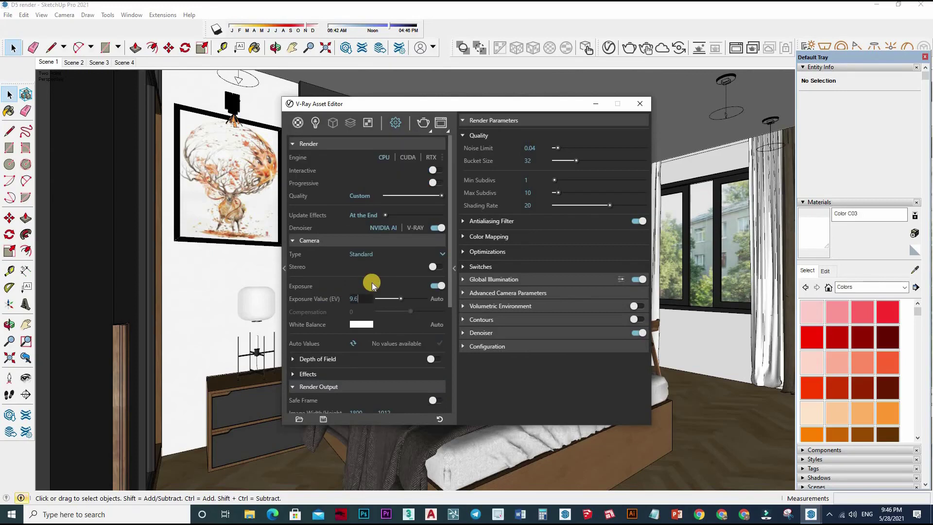
type("9.5")
key("Return")
left_click(645, 54)
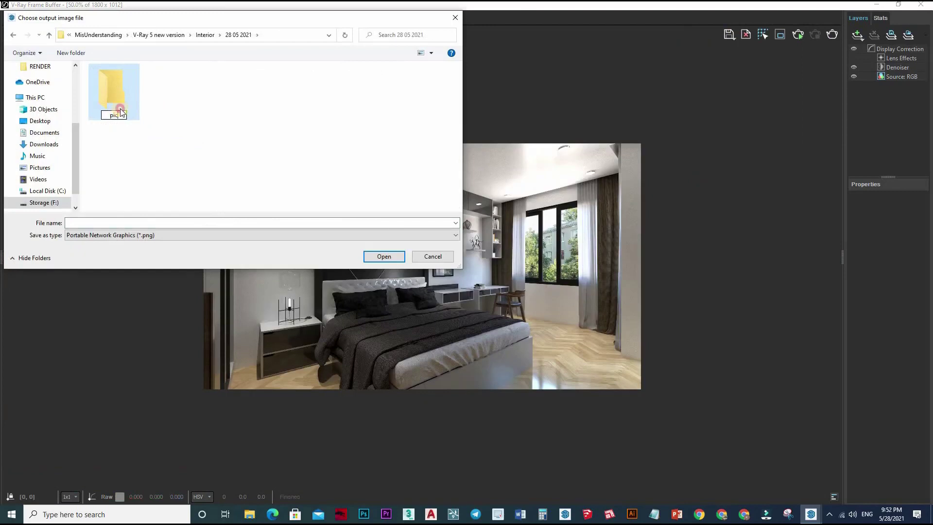
- Save the finished render as PNG file 1 in a new folder named pic
left_click(134, 221)
double_click(114, 93)
type("1")
left_click(383, 257)
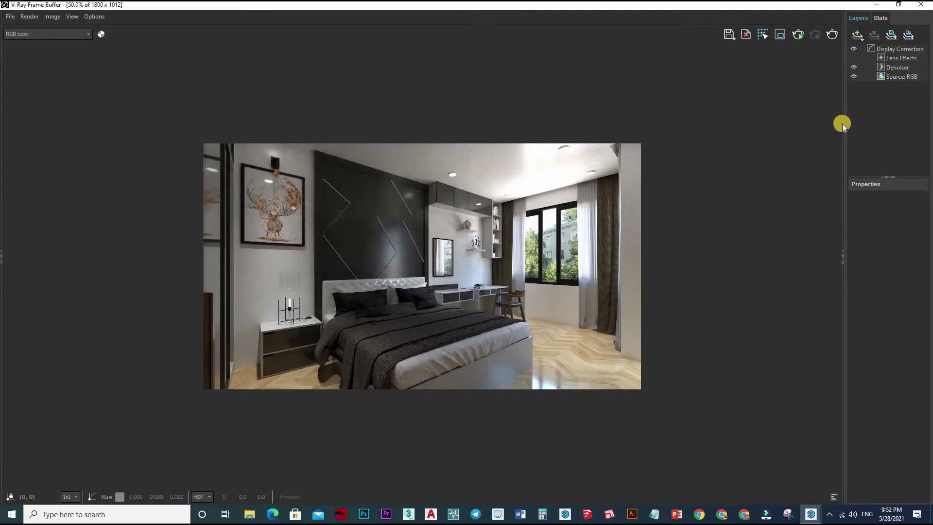
- Add an Exposure correction layer with exposure about 1.73, highlight burn about 0.48 and contrast about 0.015
left_click(769, 34)
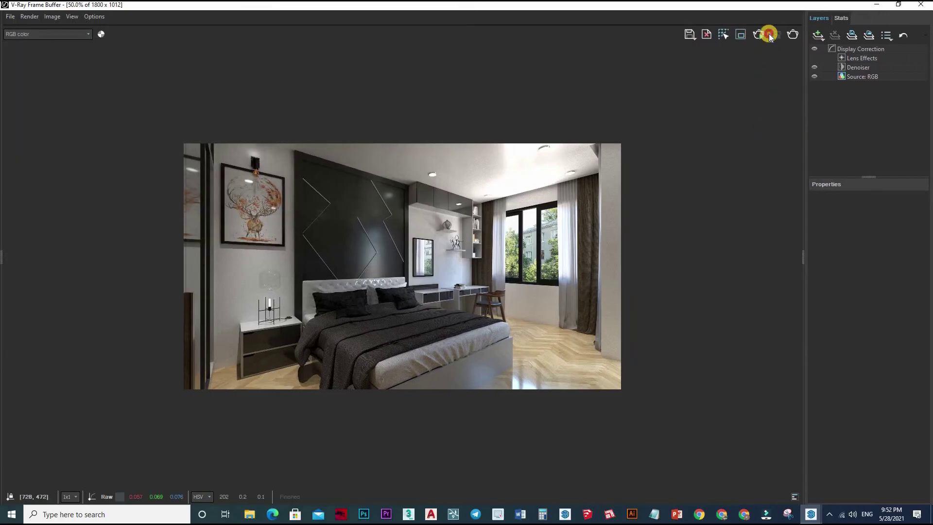
left_click(770, 36)
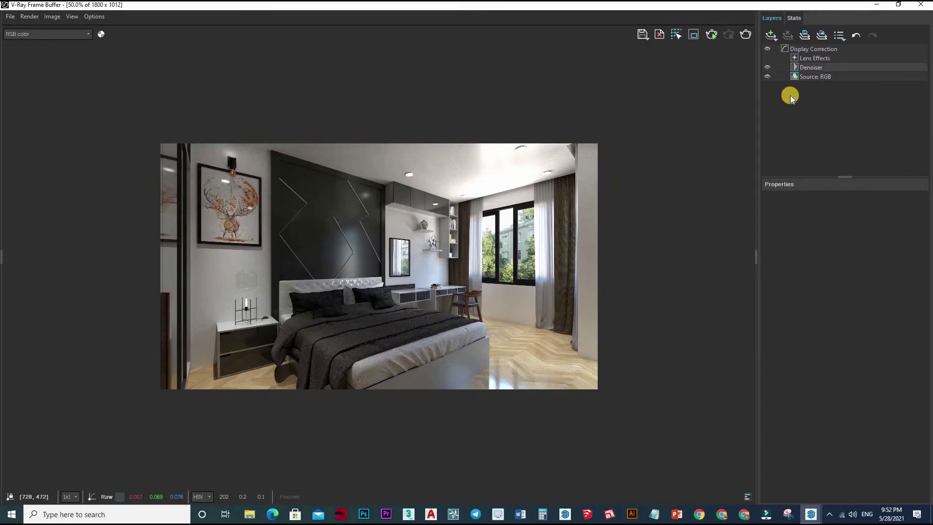
left_click(792, 93)
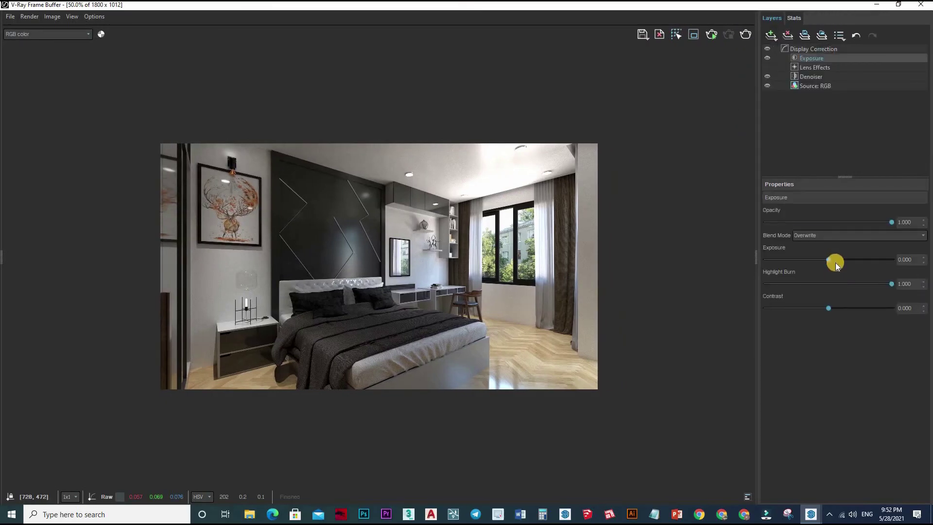
left_click_drag(836, 263, 851, 256)
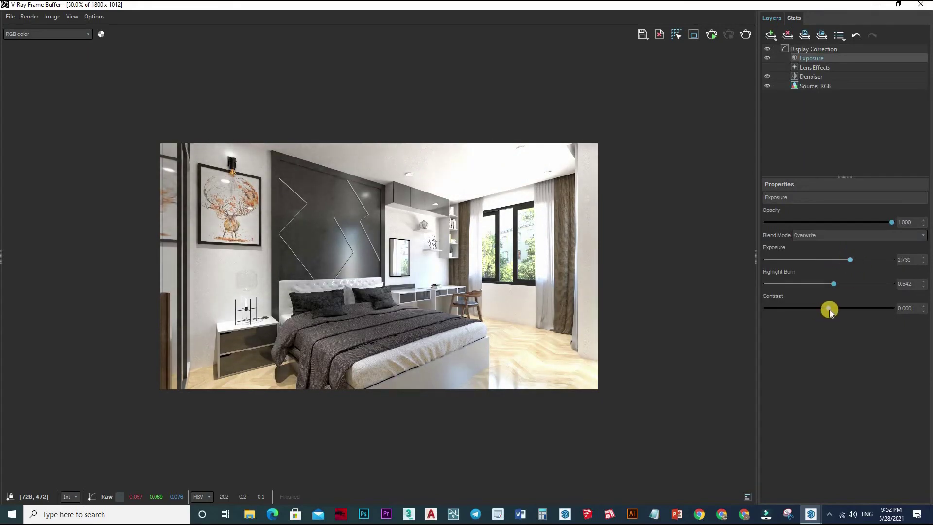
left_click_drag(833, 306, 833, 307)
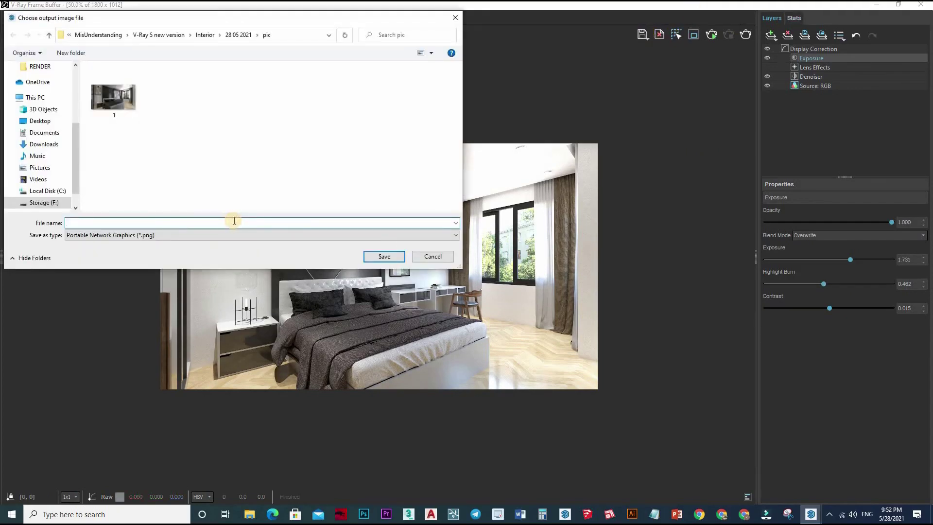
- Save the corrected render as a PNG in the pic folder and open the list of additional correction layers
key("Return")
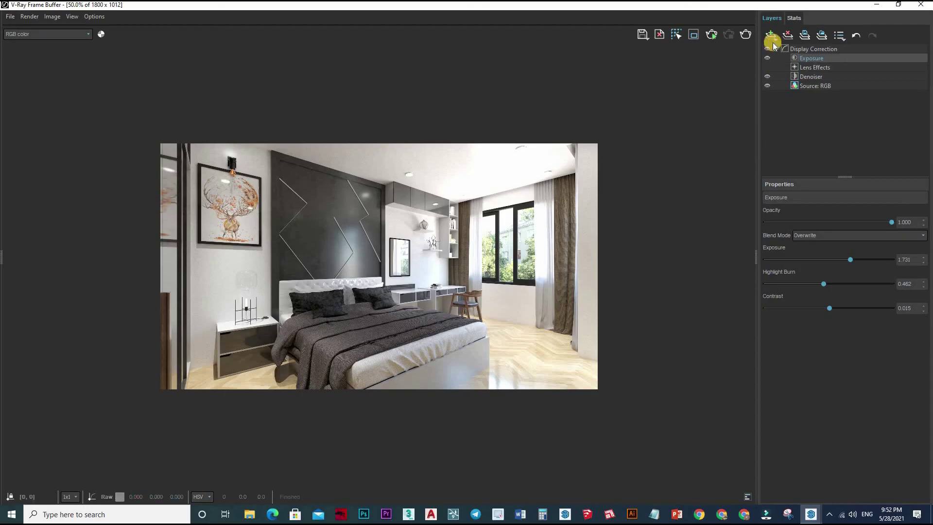
left_click(759, 35)
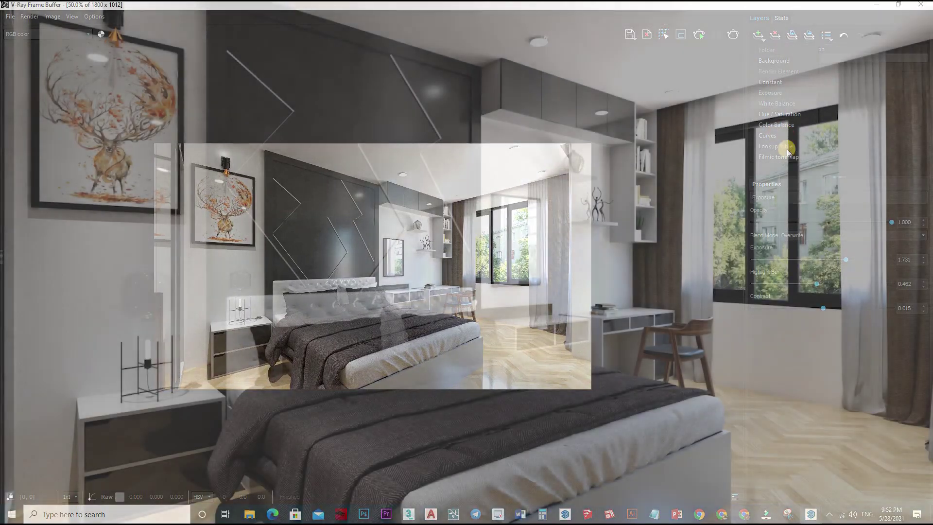